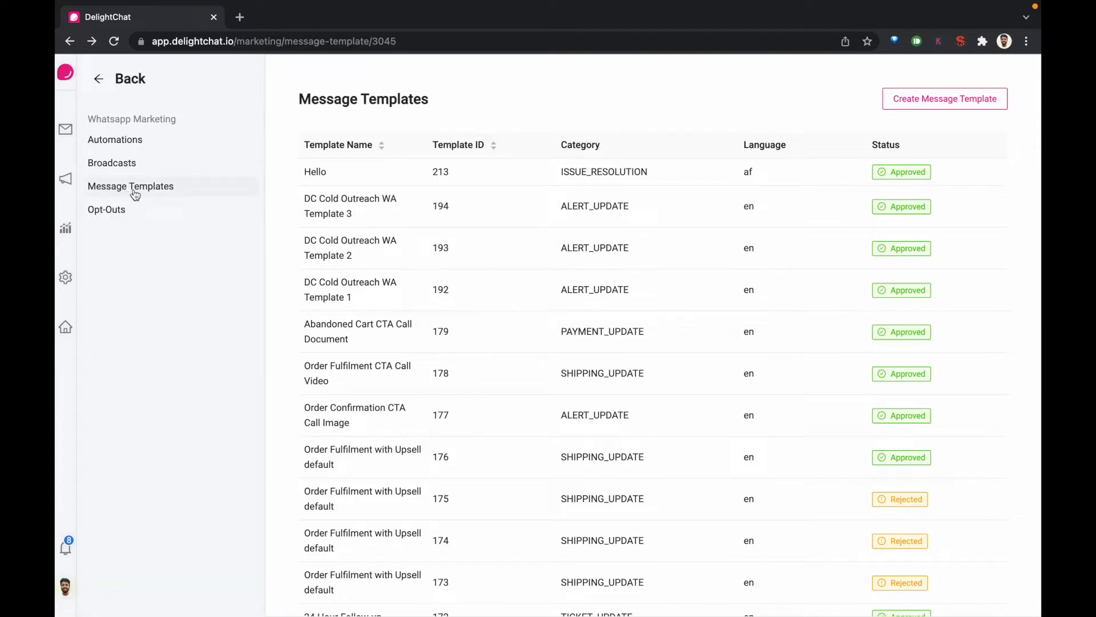
Start a new message template and name it "Message template demo 1"
{"action": "left_click", "coordinate": [945, 103]}
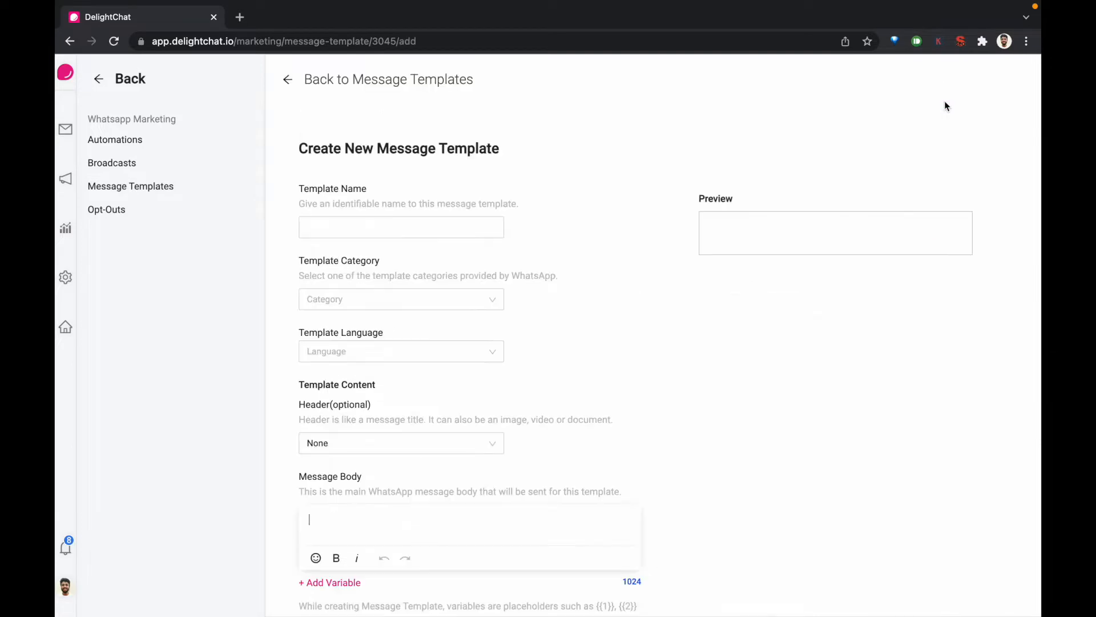
{"action": "left_click", "coordinate": [351, 228]}
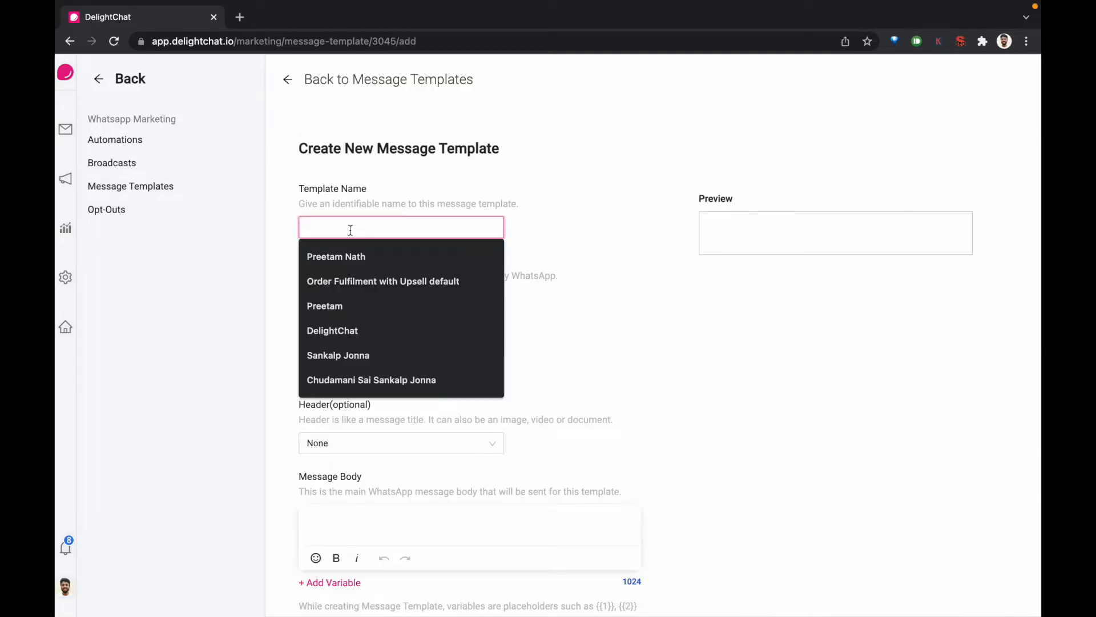
{"action": "type", "text": "Mes"}
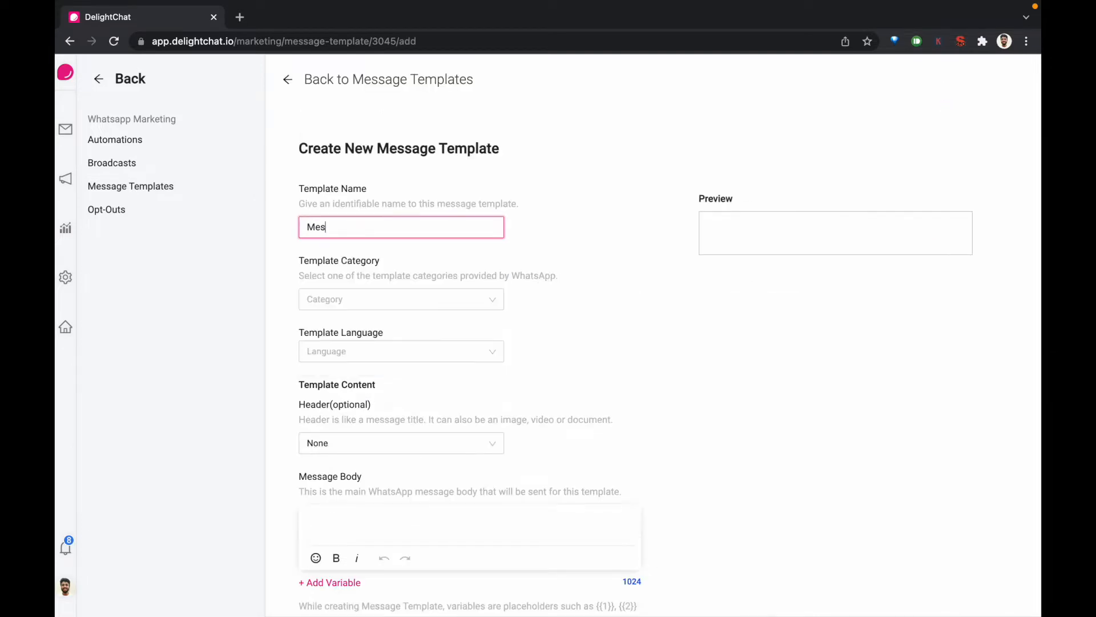
{"action": "type", "text": "sage template demo 1"}
Set the template category to Alert update
{"action": "scroll", "coordinate": [509, 259], "scroll_direction": "down", "scroll_amount": 1}
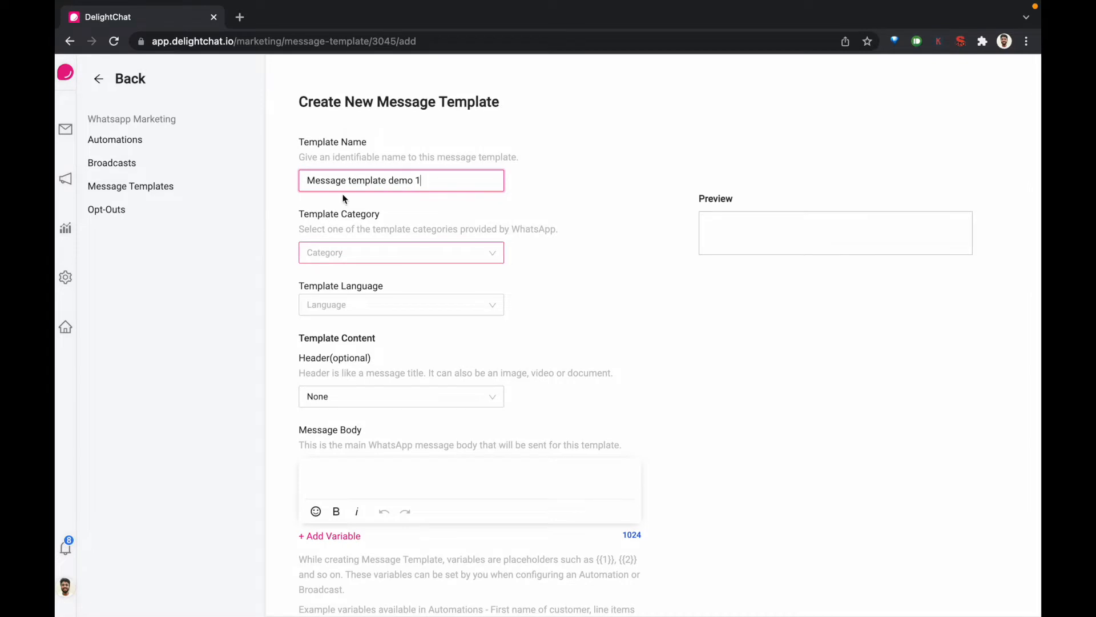
{"action": "left_click", "coordinate": [363, 249]}
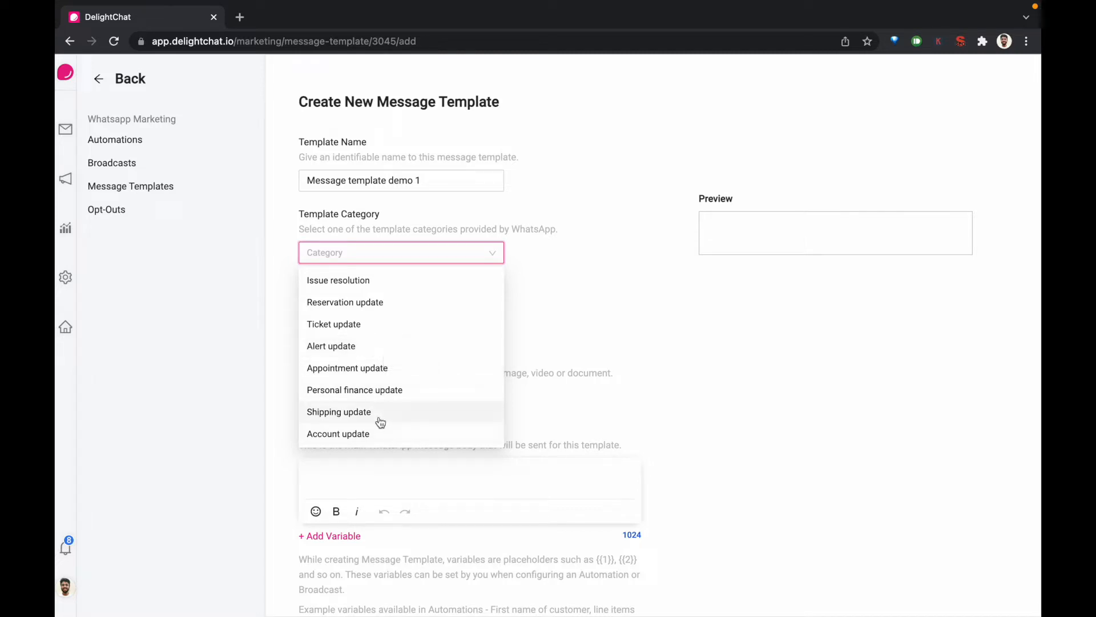
{"action": "scroll", "coordinate": [379, 400], "scroll_direction": "down", "scroll_amount": 1}
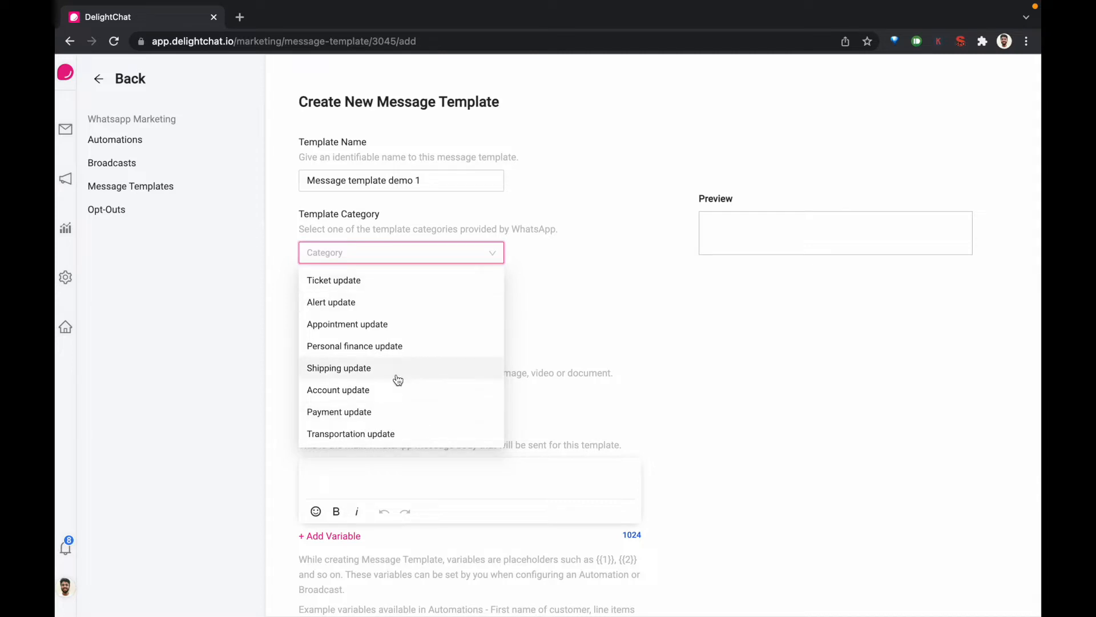
{"action": "scroll", "coordinate": [379, 320], "scroll_direction": "up", "scroll_amount": 1}
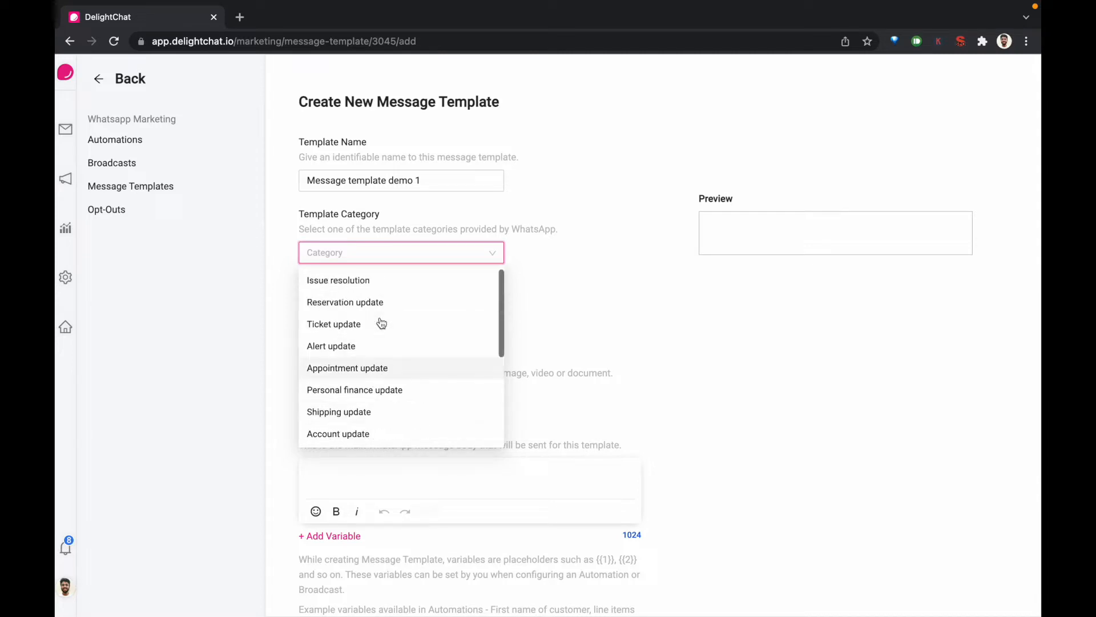
{"action": "left_click", "coordinate": [379, 352]}
Set the template language to English
{"action": "scroll", "coordinate": [403, 260], "scroll_direction": "down", "scroll_amount": 2}
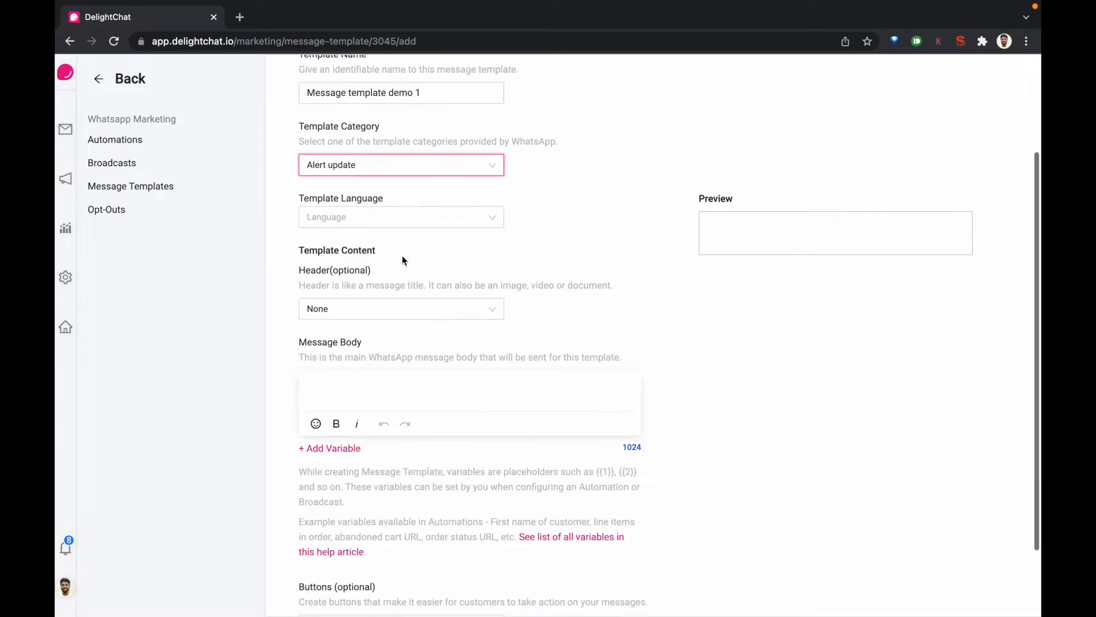
{"action": "left_click", "coordinate": [372, 219]}
{"action": "type", "text": "engl"}
{"action": "left_click", "coordinate": [345, 245]}
Enter "Main text" as the message body
{"action": "scroll", "coordinate": [387, 316], "scroll_direction": "down", "scroll_amount": 1}
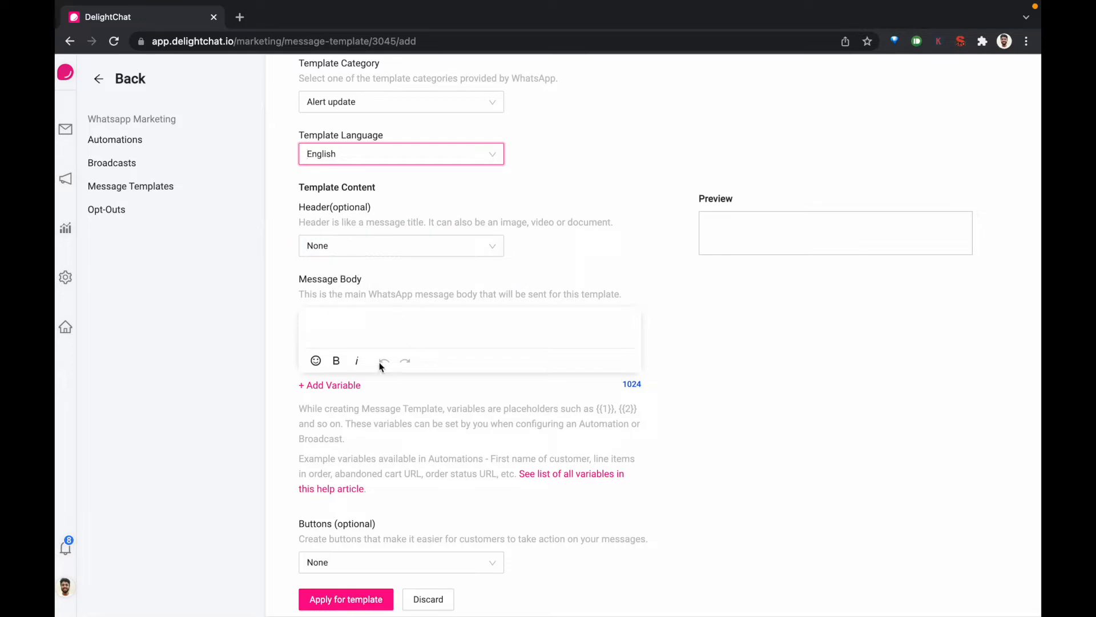
{"action": "left_click", "coordinate": [401, 328]}
{"action": "type", "text": "Main text"}
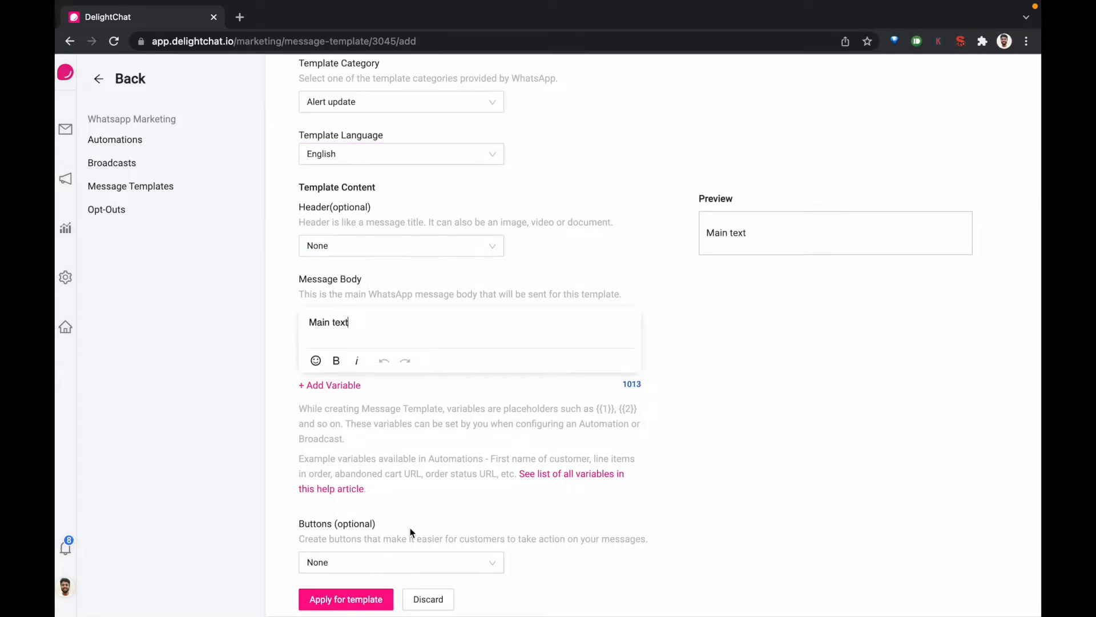
Set the template's optional header to Image
{"action": "scroll", "coordinate": [411, 528], "scroll_direction": "down", "scroll_amount": 1}
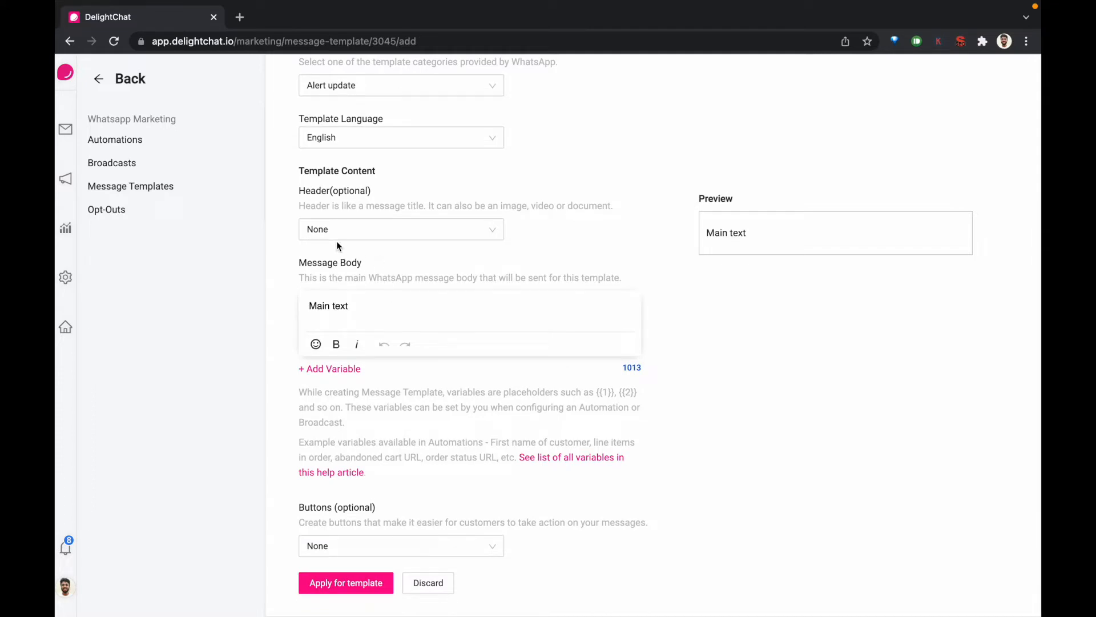
{"action": "left_click", "coordinate": [319, 231]}
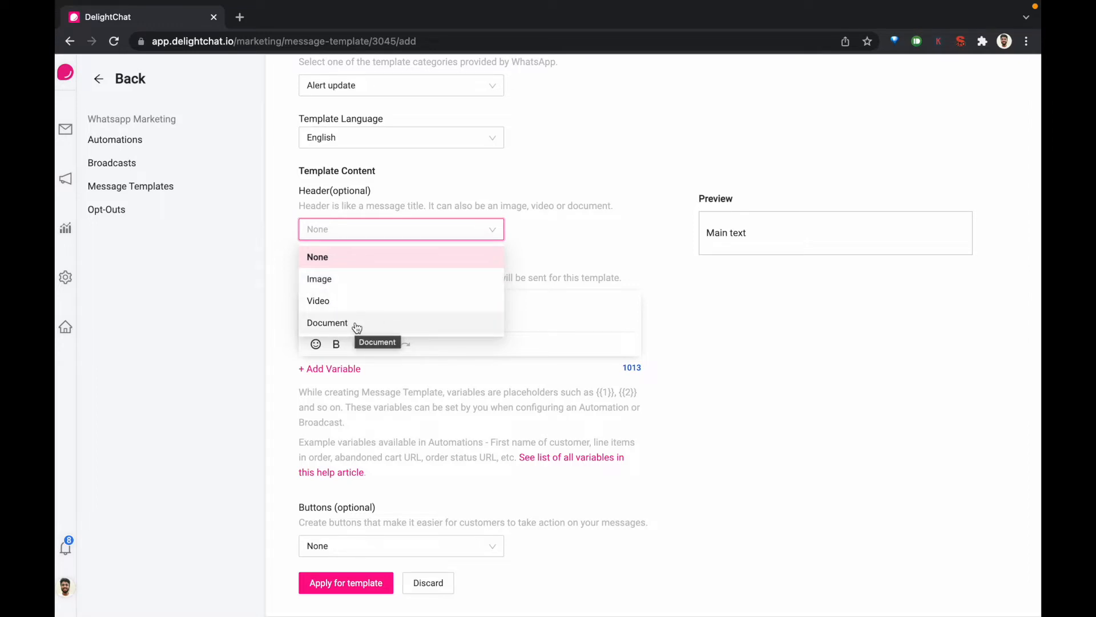
{"action": "left_click", "coordinate": [347, 279]}
Clear the placeholder text from the message body
{"action": "scroll", "coordinate": [444, 310], "scroll_direction": "down", "scroll_amount": 1}
{"action": "left_click", "coordinate": [381, 293]}
{"action": "left_click_drag", "start_coordinate": [380, 292], "coordinate": [290, 297]}
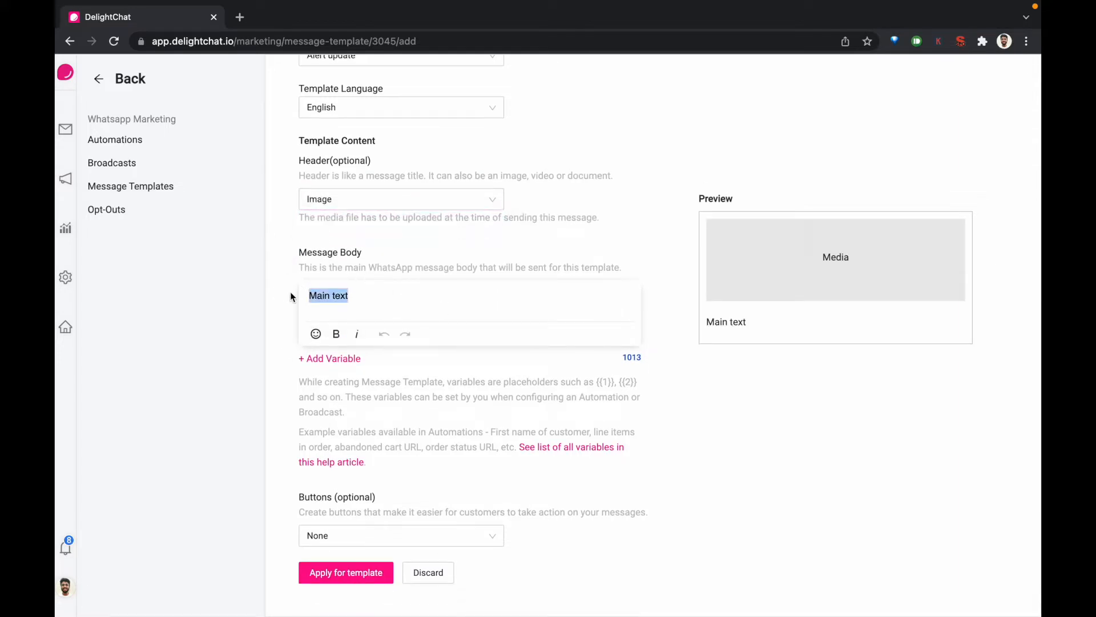
{"action": "key", "text": "BackSpace"}
Copy the "Abandoned Cart CTA with Discount default" body from the default templates spreadsheet and paste it into the template's message body
{"action": "scroll", "coordinate": [389, 323], "scroll_direction": "up", "scroll_amount": 1}
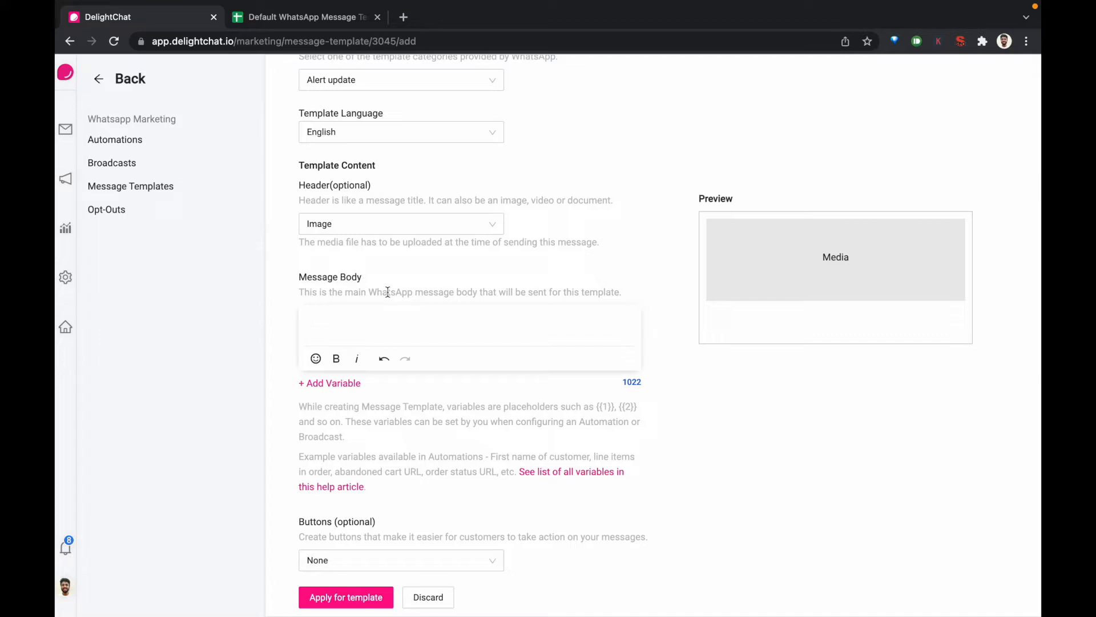
{"action": "key", "text": "ctrl+Tab"}
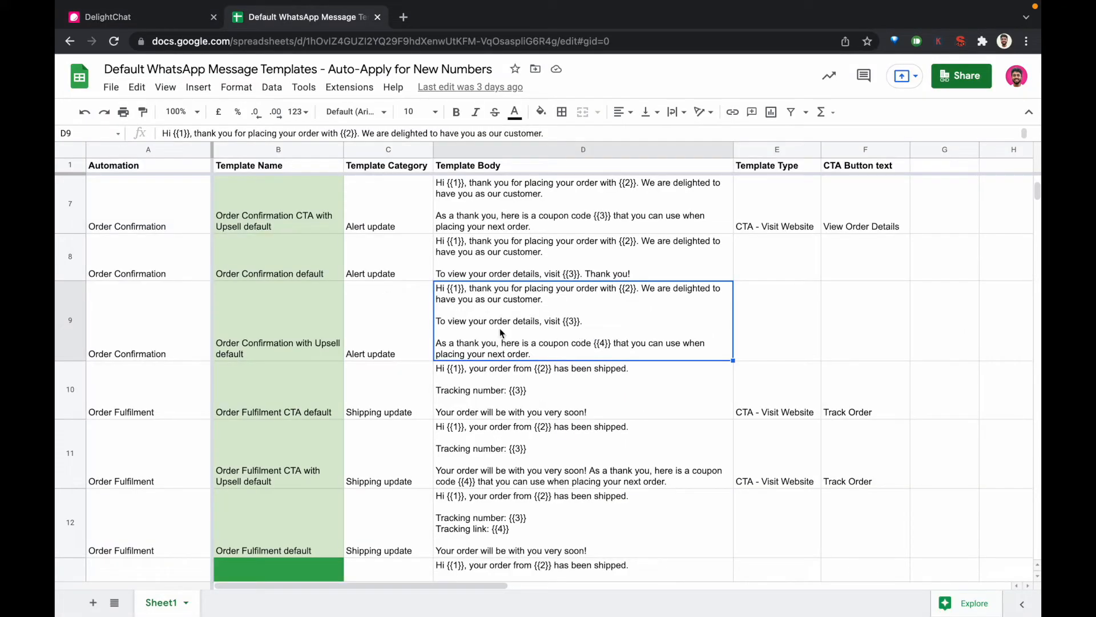
{"action": "scroll", "coordinate": [531, 312], "scroll_direction": "up", "scroll_amount": 5}
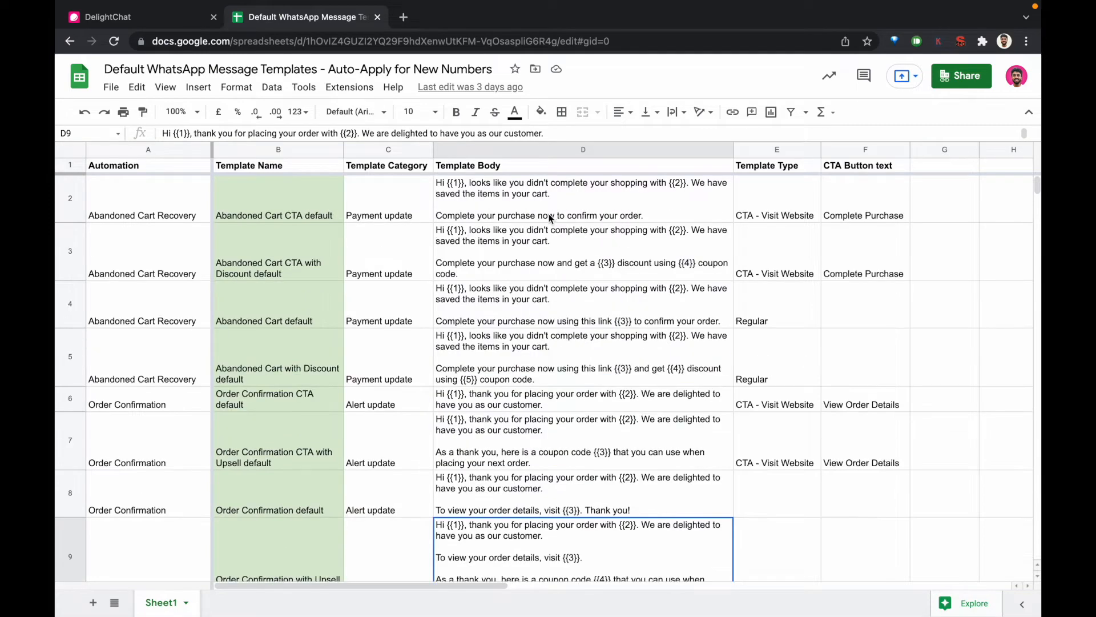
{"action": "left_click", "coordinate": [510, 261]}
{"action": "key", "text": "Down"}
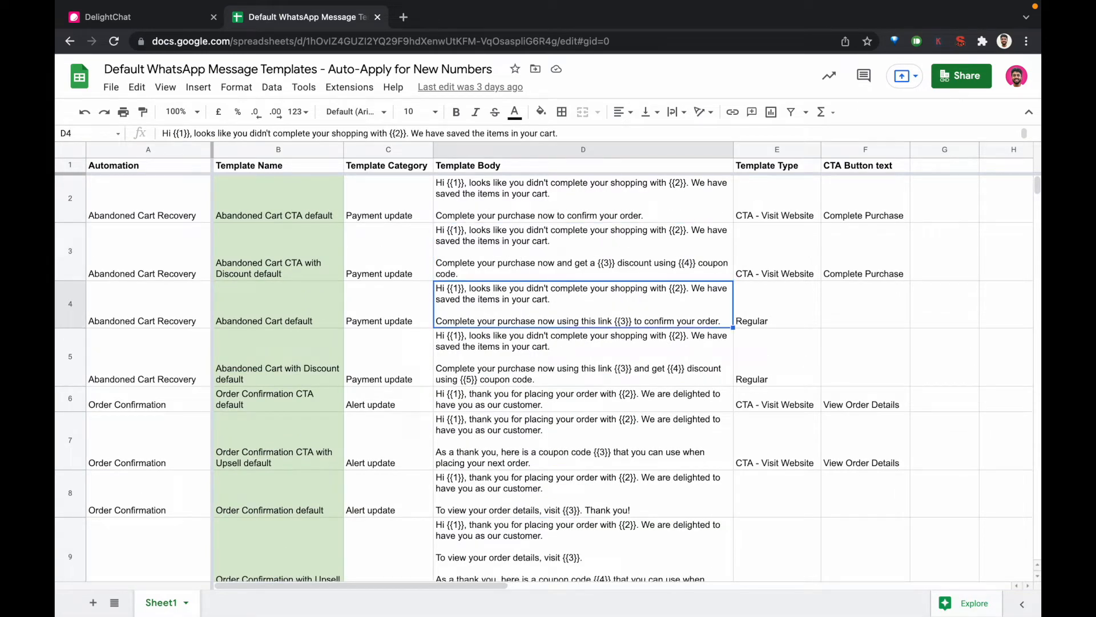
{"action": "key", "text": "Up"}
{"action": "key", "text": "ctrl+c"}
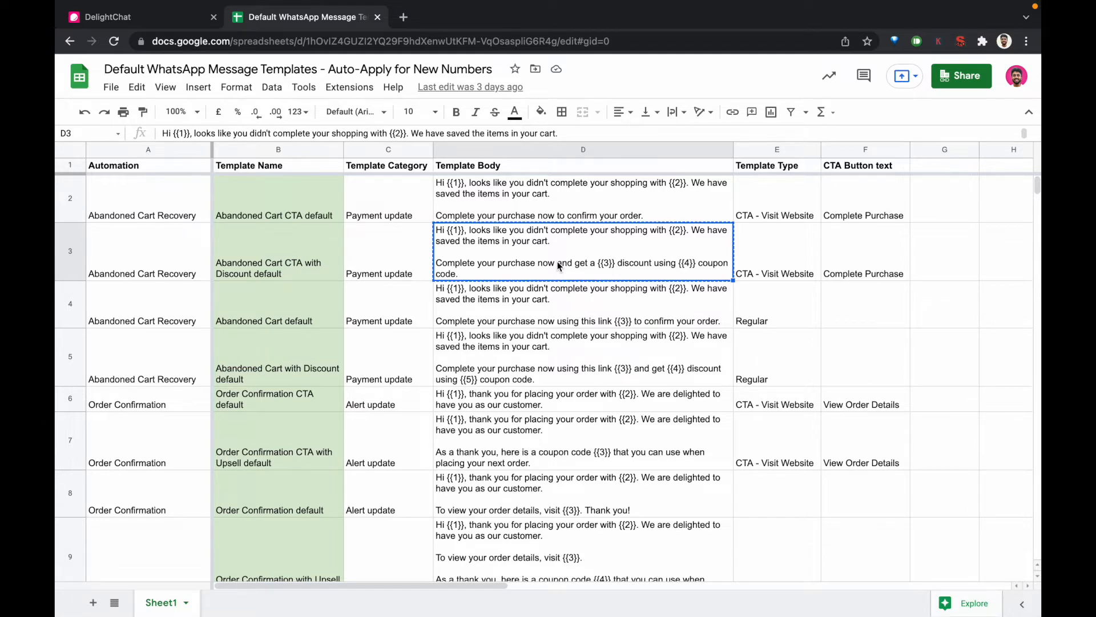
{"action": "key", "text": "ctrl+shift+Tab"}
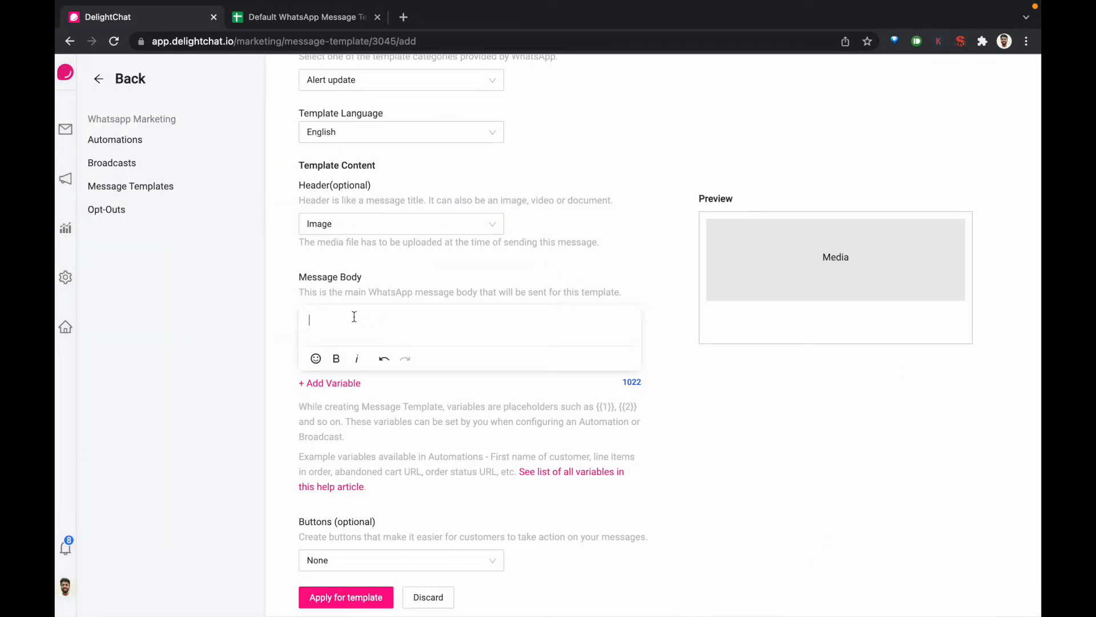
{"action": "key", "text": "ctrl+v"}
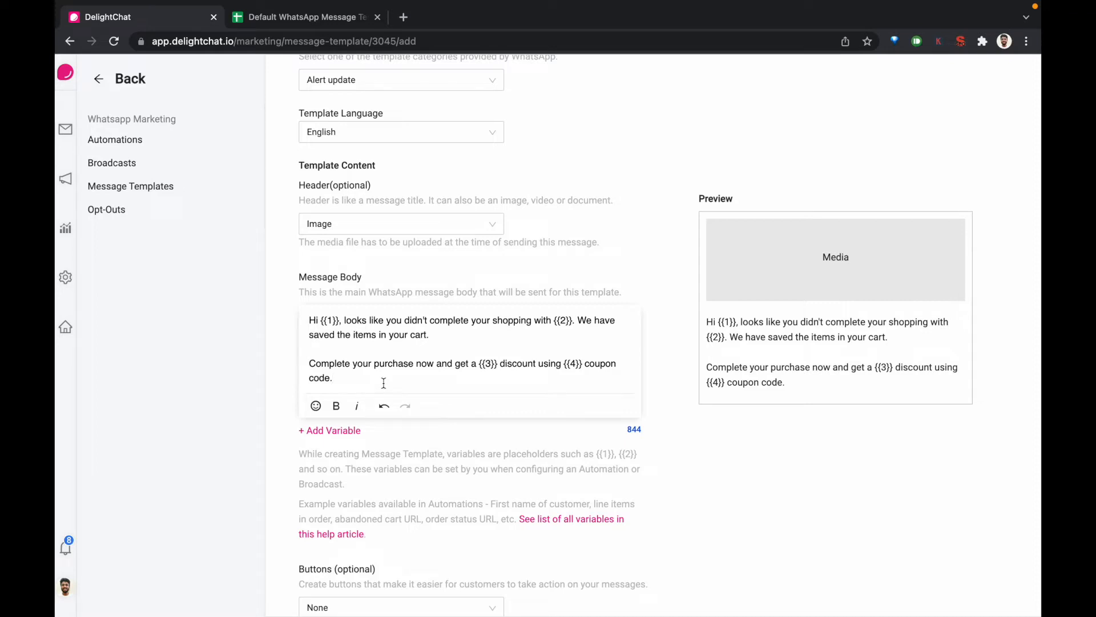
Add a variable placeholder two lines below the message body text and delete it again
{"action": "scroll", "coordinate": [384, 383], "scroll_direction": "down", "scroll_amount": 1}
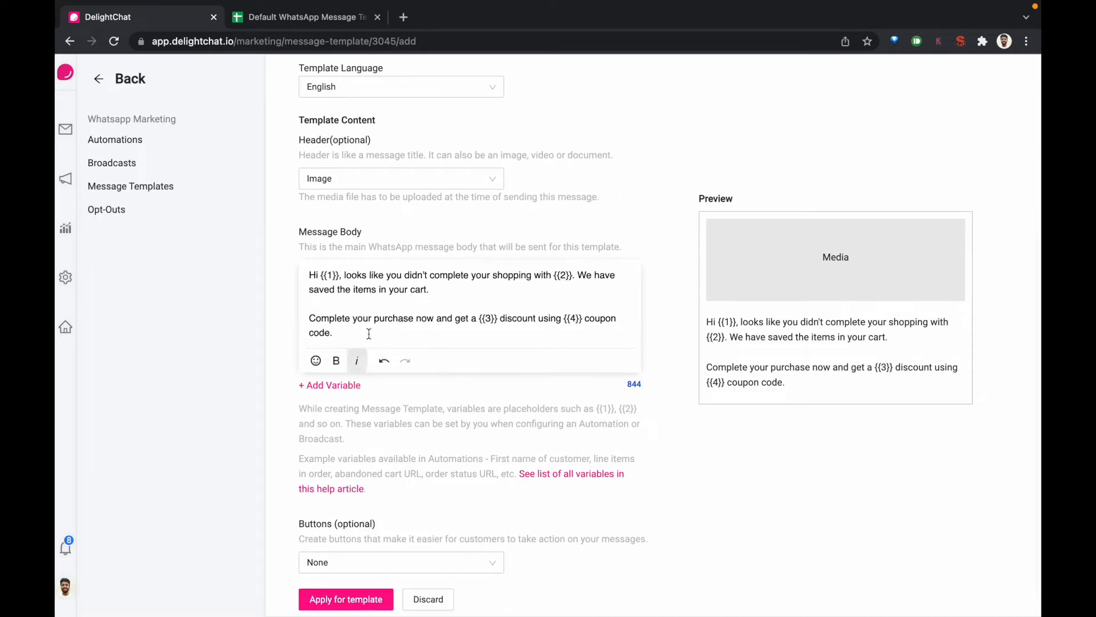
{"action": "left_click_drag", "start_coordinate": [321, 277], "coordinate": [340, 277]}
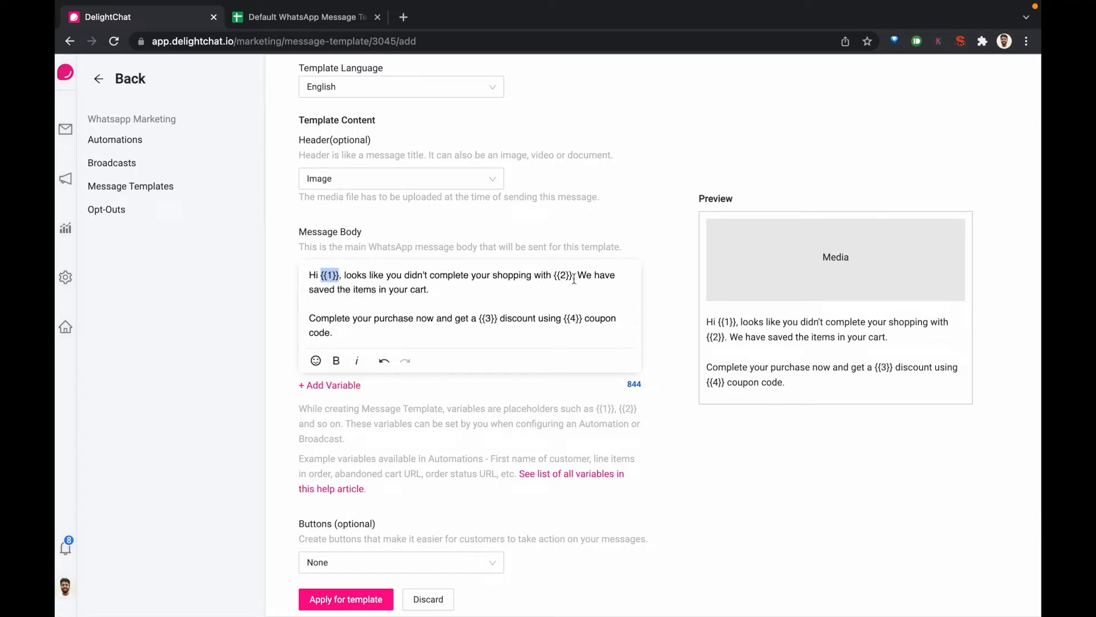
{"action": "left_click", "coordinate": [504, 335]}
{"action": "key", "text": "Return"}
{"action": "key", "text": "Return"}
{"action": "left_click", "coordinate": [342, 417]}
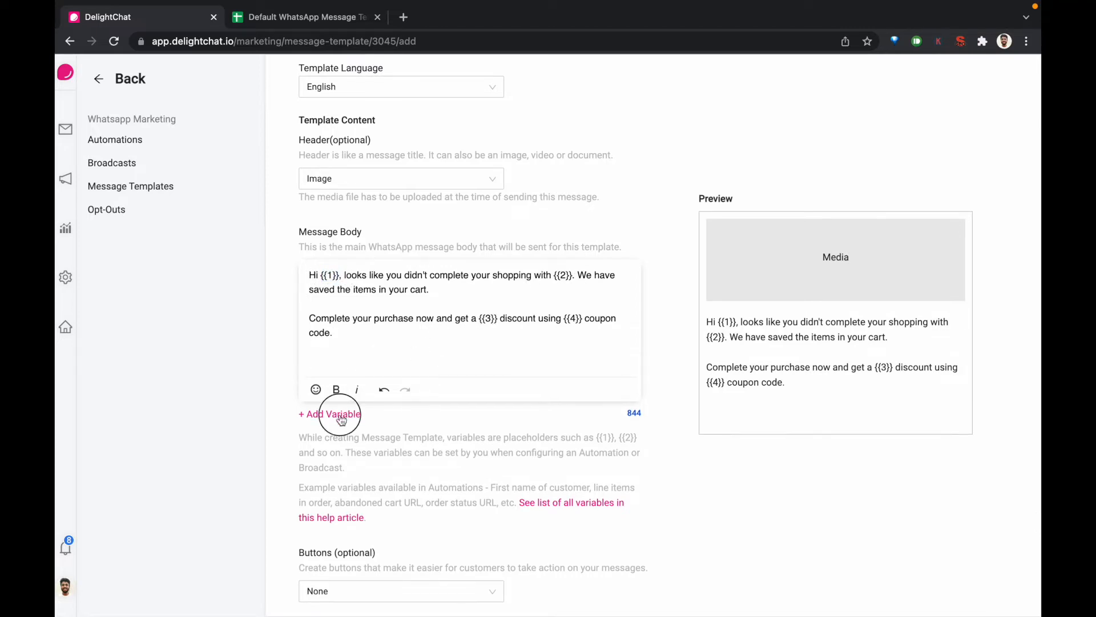
{"action": "key", "text": "BackSpace"}
{"action": "key", "text": "BackSpace"}
{"action": "key", "text": "BackSpace"}
{"action": "key", "text": "BackSpace"}
{"action": "key", "text": "BackSpace"}
{"action": "key", "text": "BackSpace"}
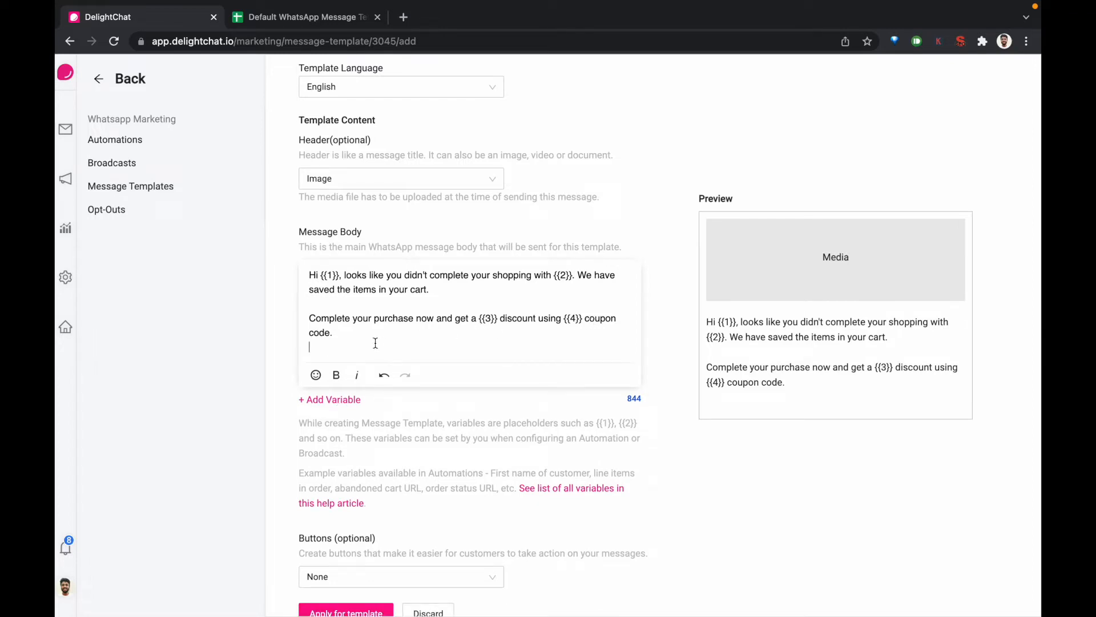
Repeatedly insert and delete the {{5}} variable under the message text, and remove the extra blank lines
{"action": "key", "text": "Return"}
{"action": "left_click", "coordinate": [347, 418]}
{"action": "key", "text": "super+BackSpace"}
{"action": "left_click", "coordinate": [347, 418]}
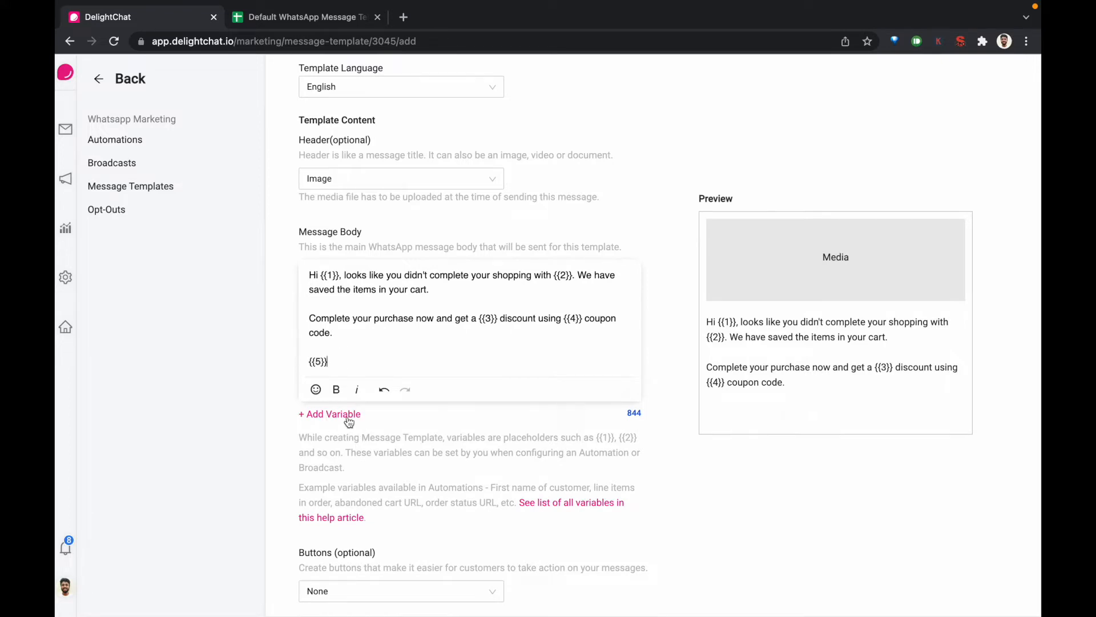
{"action": "key", "text": "super+BackSpace"}
{"action": "left_click", "coordinate": [348, 418]}
{"action": "key", "text": "super+BackSpace"}
{"action": "key", "text": "BackSpace"}
{"action": "key", "text": "BackSpace"}
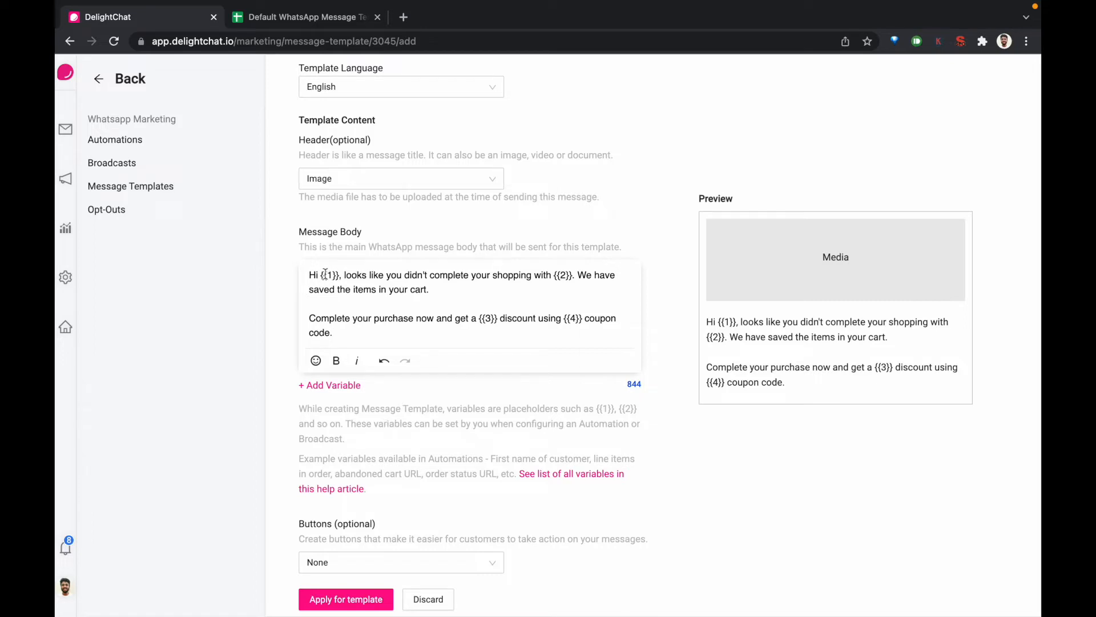
Duplicate the current browser tab and open the Abandoned Cart Recovery automation in the copy
{"action": "scroll", "coordinate": [386, 394], "scroll_direction": "down", "scroll_amount": 1}
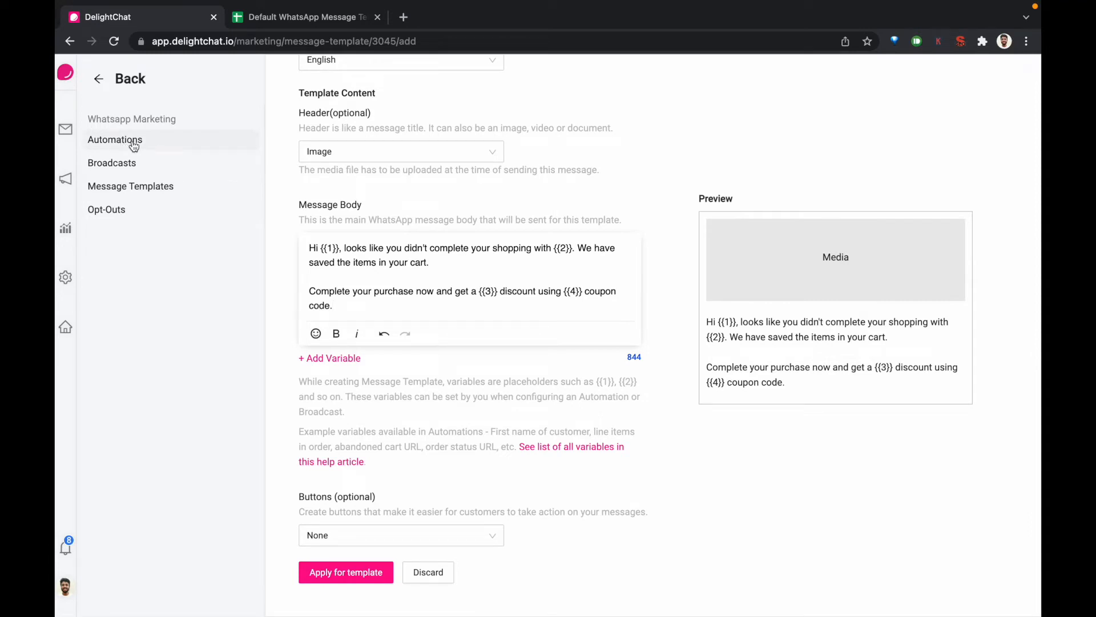
{"action": "right_click", "coordinate": [157, 15]}
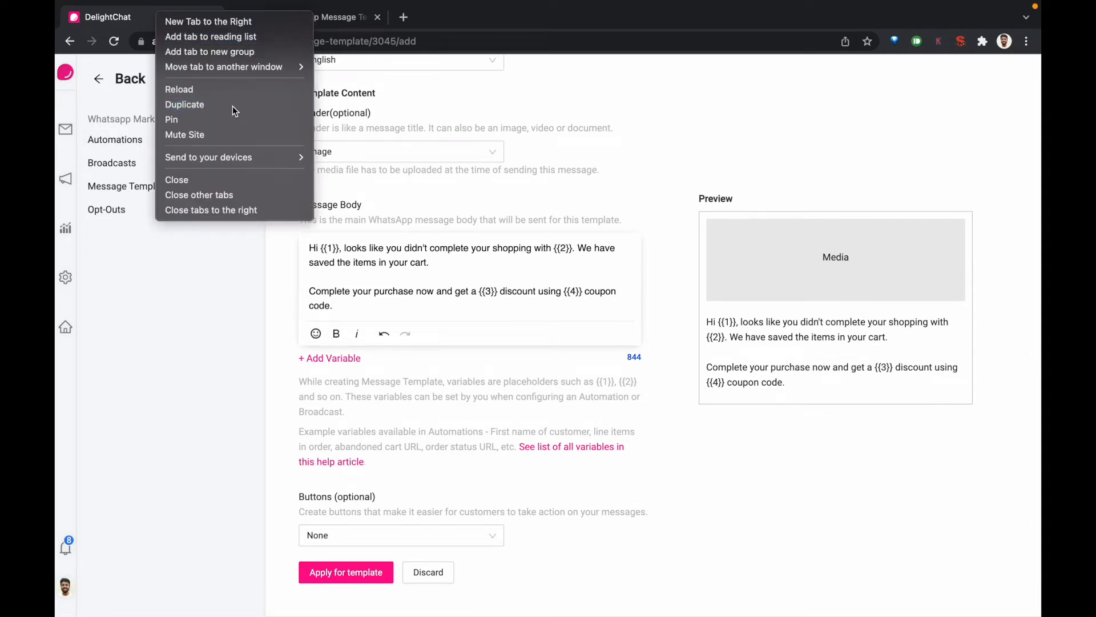
{"action": "left_click", "coordinate": [233, 108]}
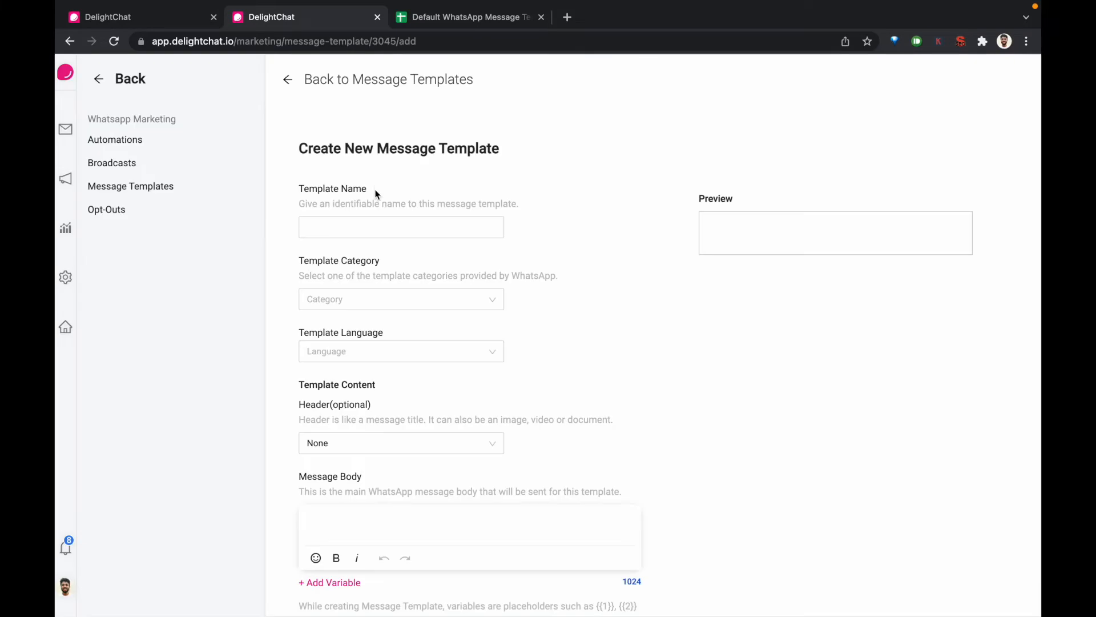
{"action": "left_click", "coordinate": [115, 141]}
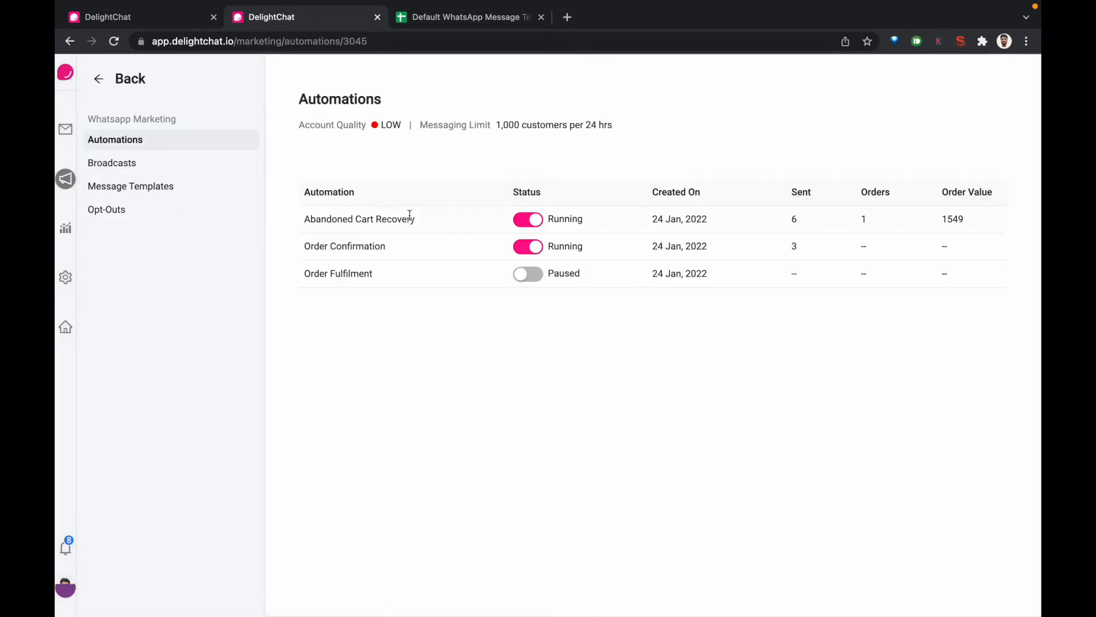
{"action": "left_click", "coordinate": [404, 217]}
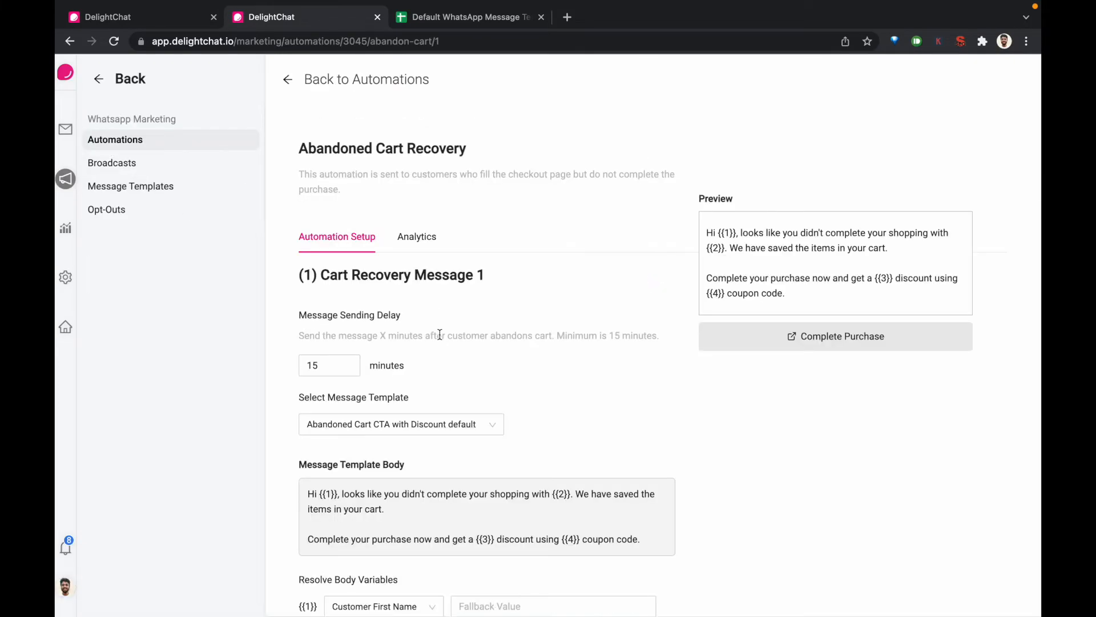
Review the options for body variable {{4}} and the list of usable variables, and return to the template draft
{"action": "scroll", "coordinate": [439, 334], "scroll_direction": "down", "scroll_amount": 10}
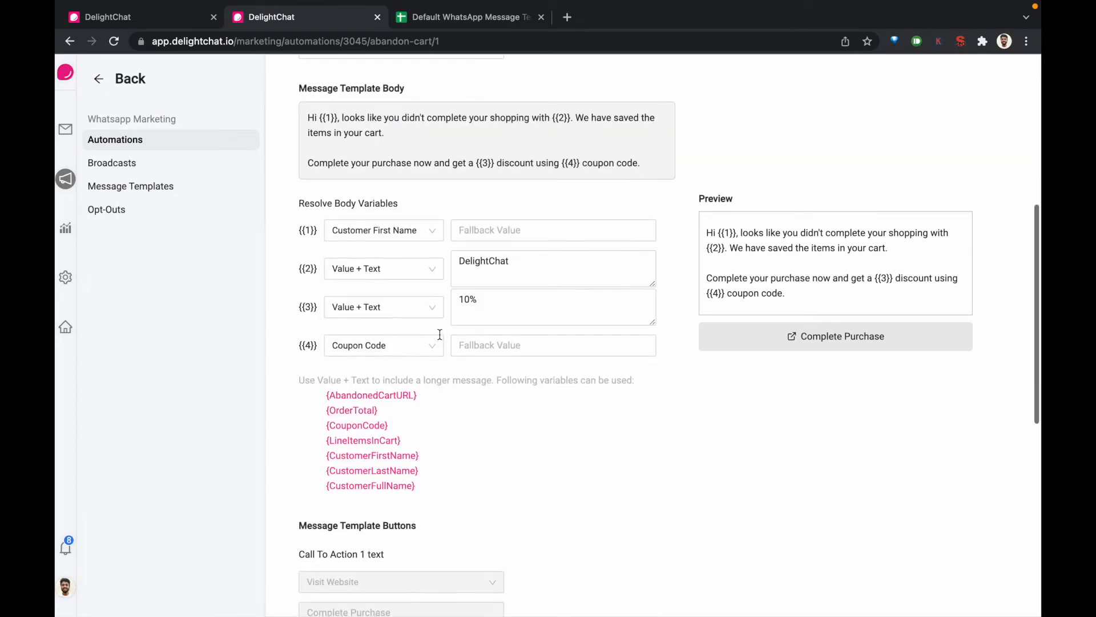
{"action": "left_click", "coordinate": [403, 242]}
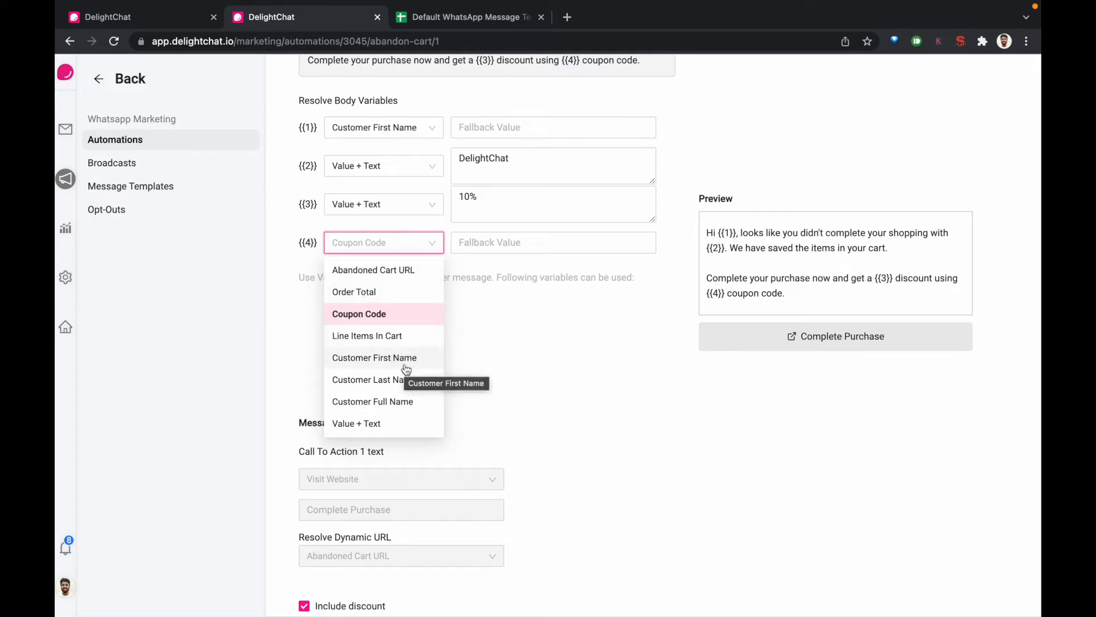
{"action": "left_click", "coordinate": [517, 370]}
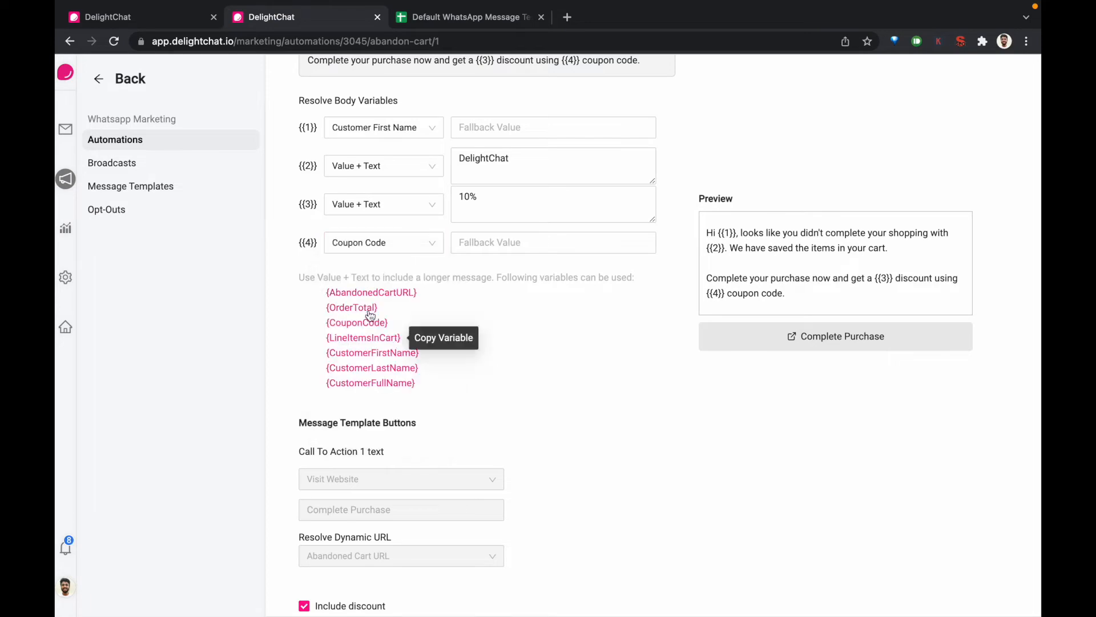
{"action": "key", "text": "ctrl+shift+Tab"}
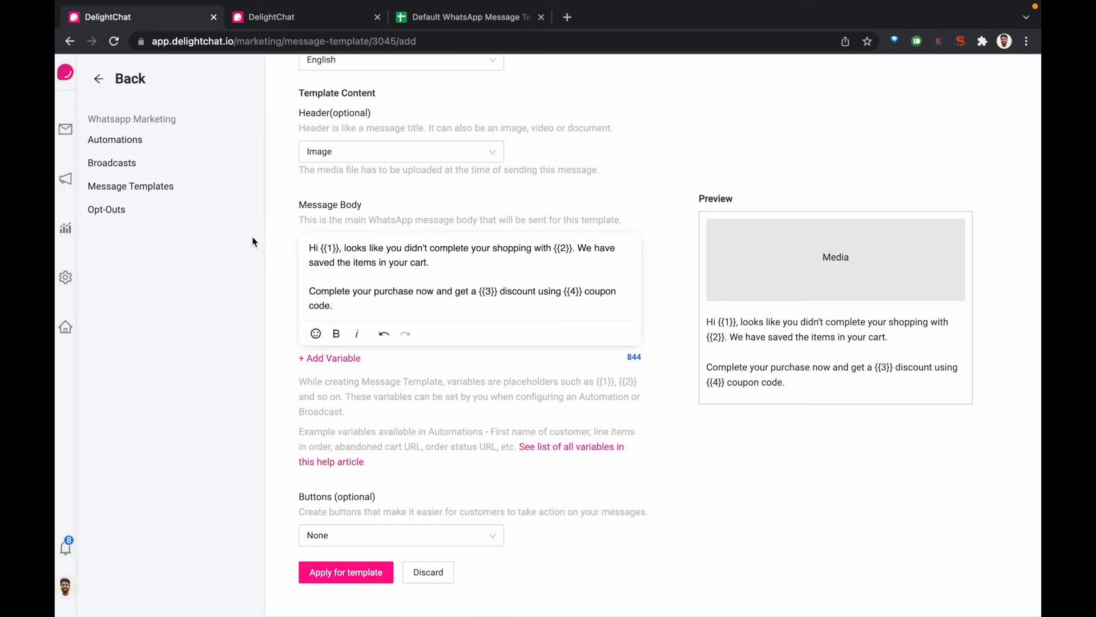
Read the linked help article on WhatsApp Marketing variables, highlight the Abandoned Cart Recovery variables, and return to the template draft
{"action": "left_click", "coordinate": [553, 452]}
{"action": "left_click", "coordinate": [479, 17]}
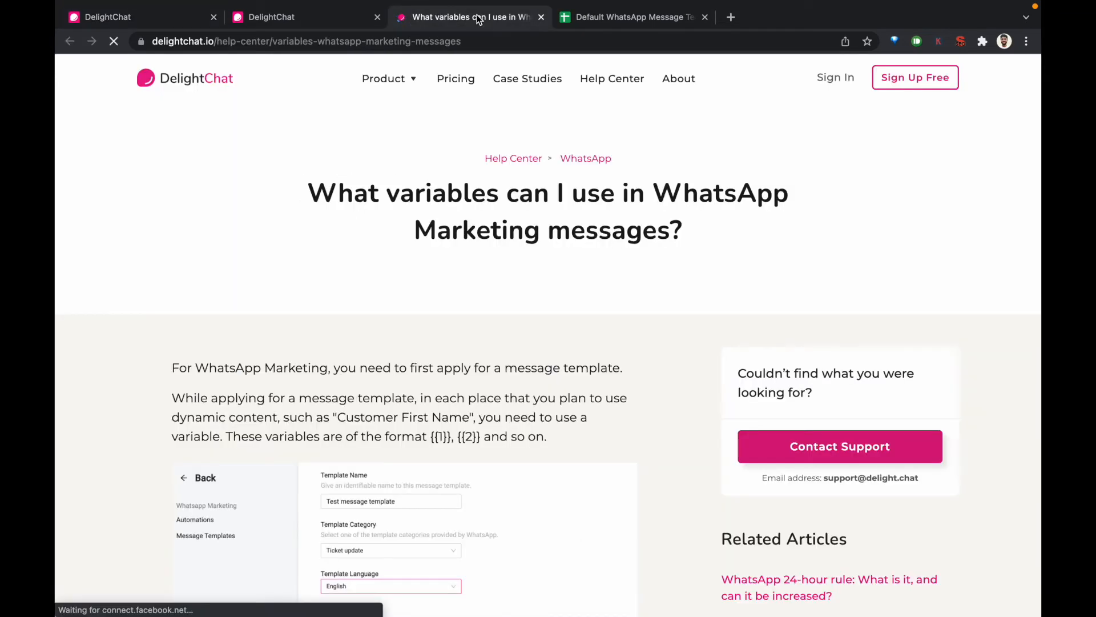
{"action": "scroll", "coordinate": [366, 280], "scroll_direction": "down", "scroll_amount": 5}
{"action": "scroll", "coordinate": [365, 281], "scroll_direction": "down", "scroll_amount": 8}
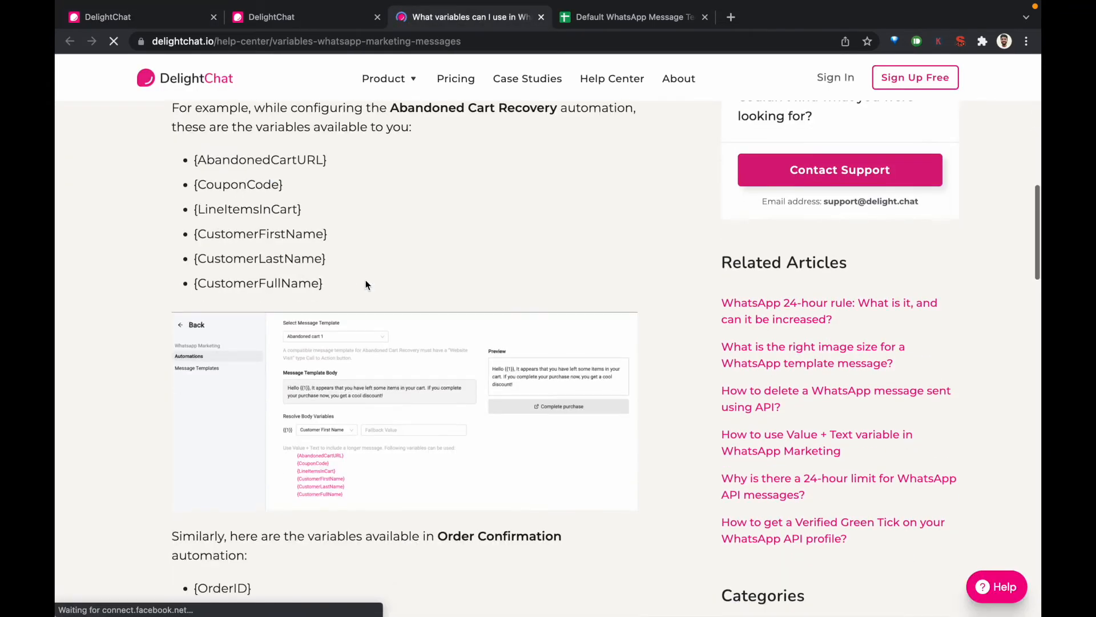
{"action": "left_click_drag", "start_coordinate": [189, 159], "coordinate": [358, 284]}
{"action": "scroll", "coordinate": [358, 279], "scroll_direction": "up", "scroll_amount": 3}
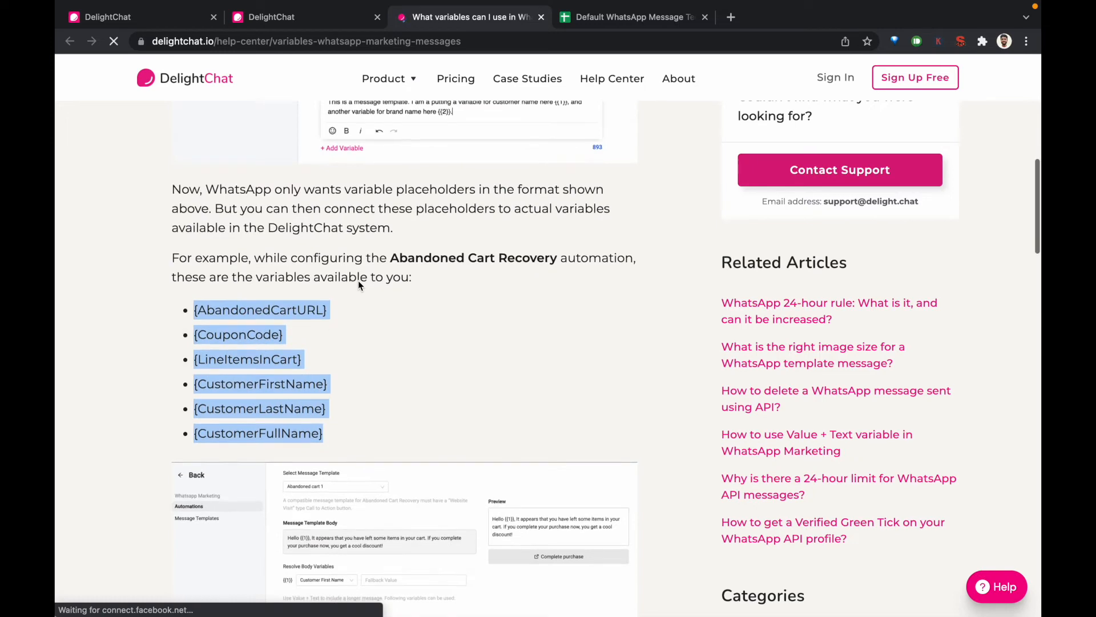
{"action": "scroll", "coordinate": [358, 280], "scroll_direction": "down", "scroll_amount": 6}
{"action": "scroll", "coordinate": [358, 285], "scroll_direction": "down", "scroll_amount": 8}
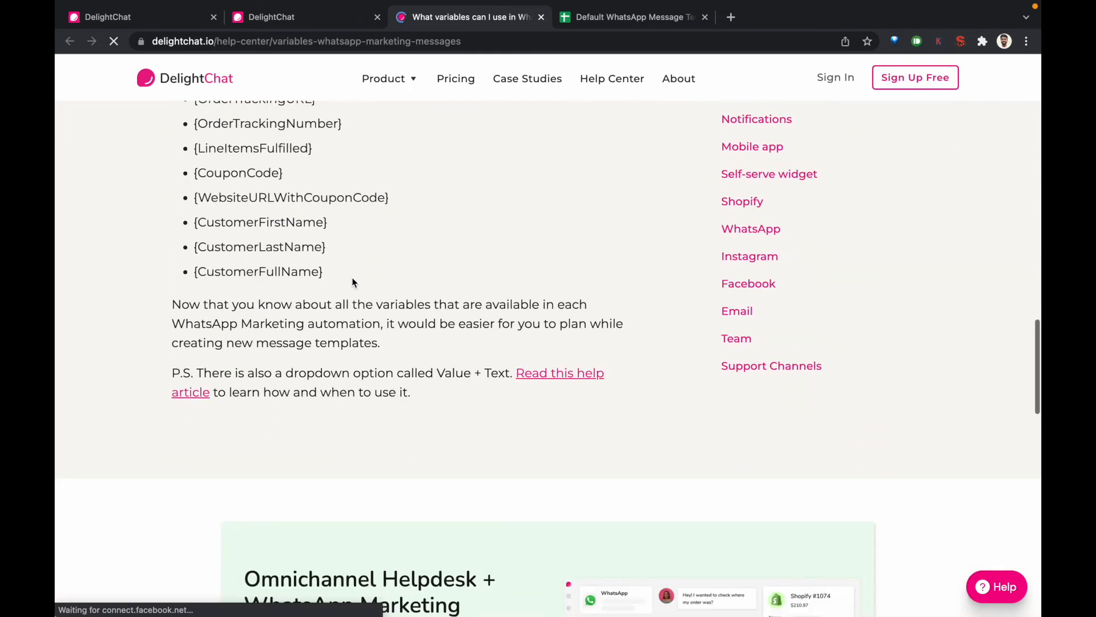
{"action": "left_click", "coordinate": [144, 17]}
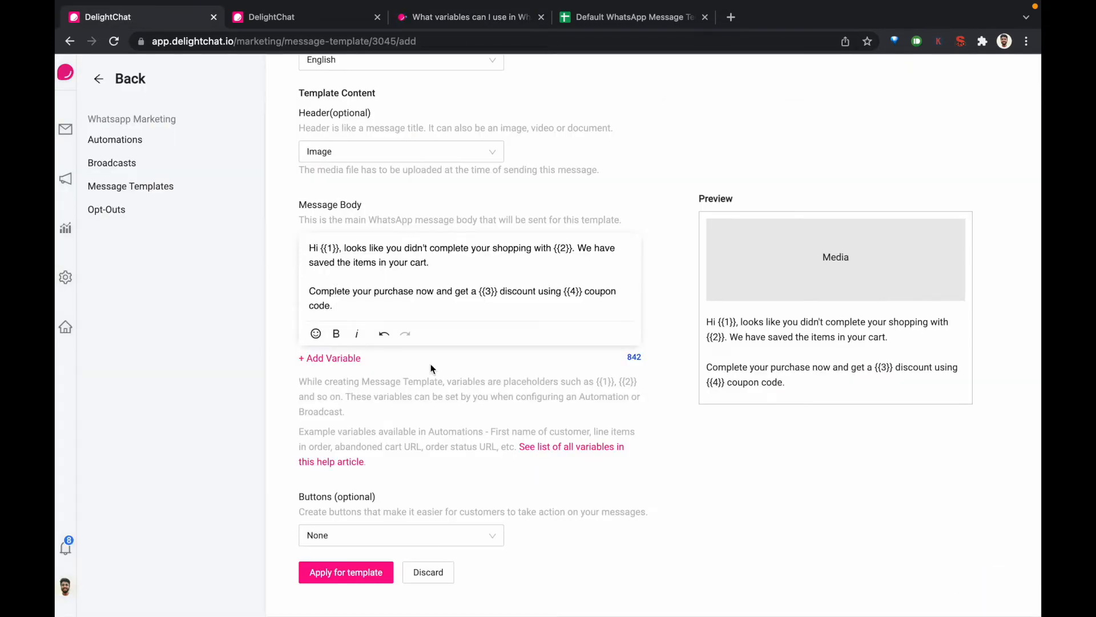
Replace the {{2}} variable in the first sentence of the message body with the fixed text BrandName
{"action": "scroll", "coordinate": [430, 367], "scroll_direction": "up", "scroll_amount": 1}
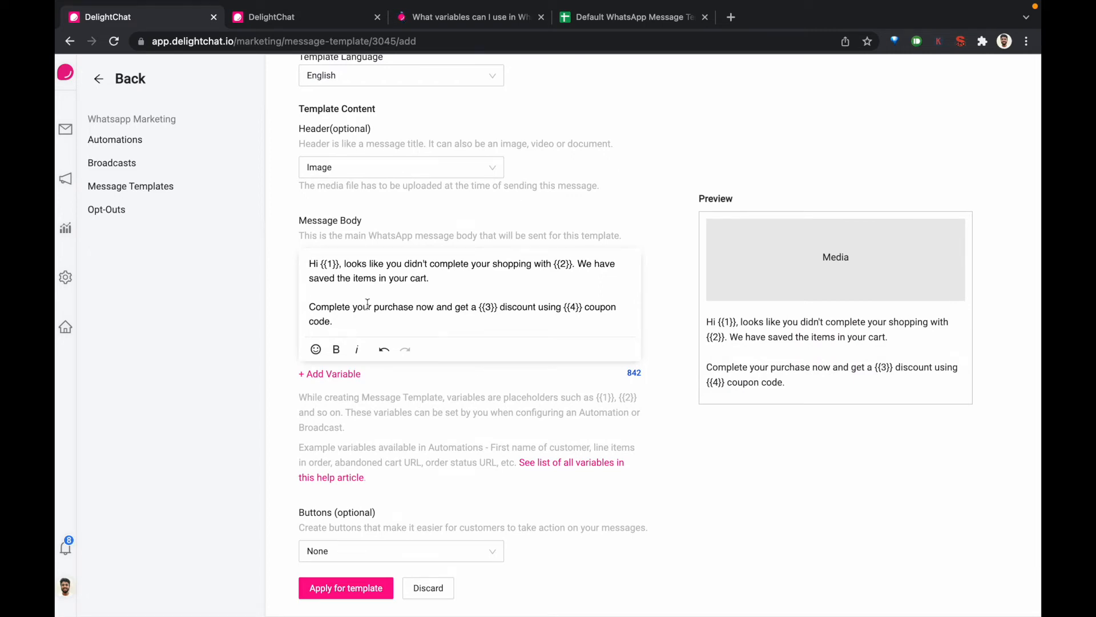
{"action": "left_click_drag", "start_coordinate": [313, 265], "coordinate": [402, 327]}
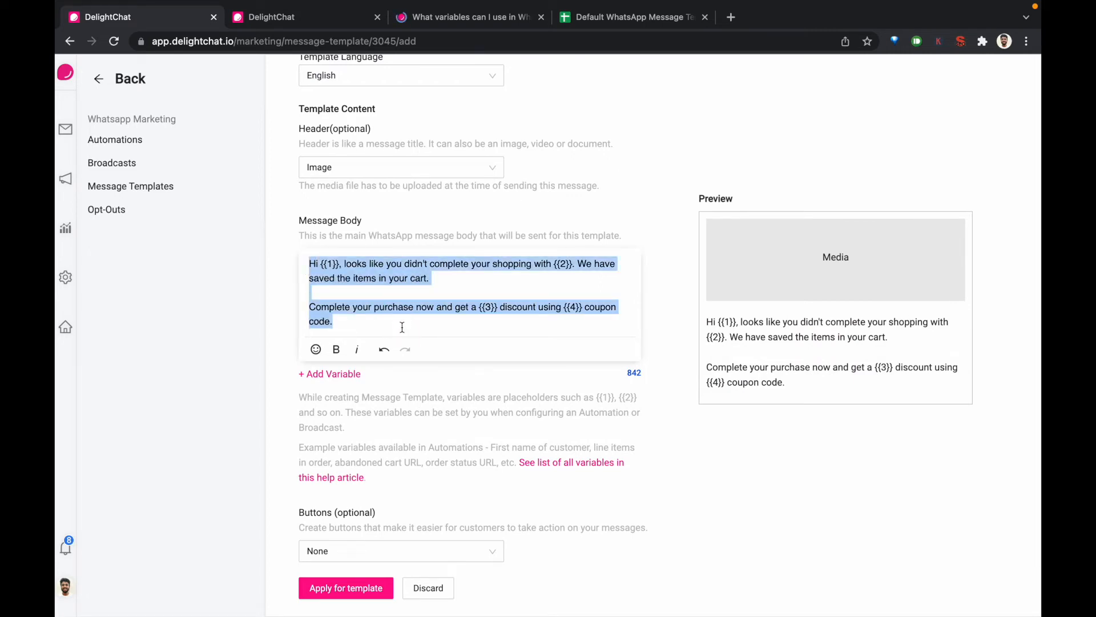
{"action": "left_click", "coordinate": [323, 264]}
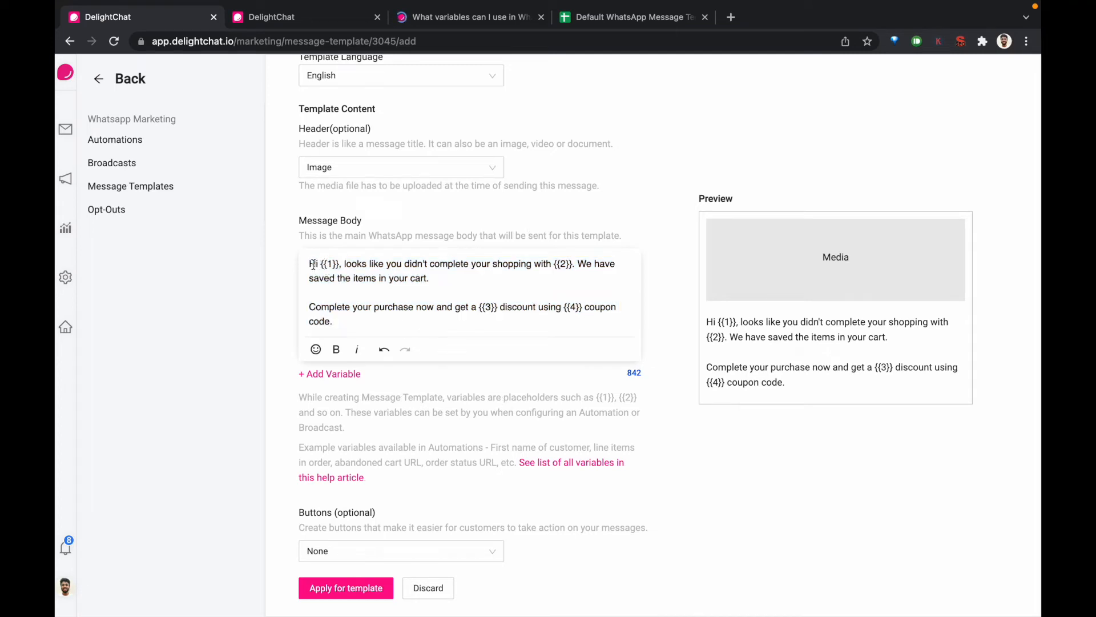
{"action": "left_click_drag", "start_coordinate": [321, 264], "coordinate": [337, 265]}
{"action": "left_click", "coordinate": [552, 265]}
{"action": "key", "text": "shift+Right"}
{"action": "key", "text": "shift+Right"}
{"action": "key", "text": "shift+Right"}
{"action": "type", "text": "BrandName"}
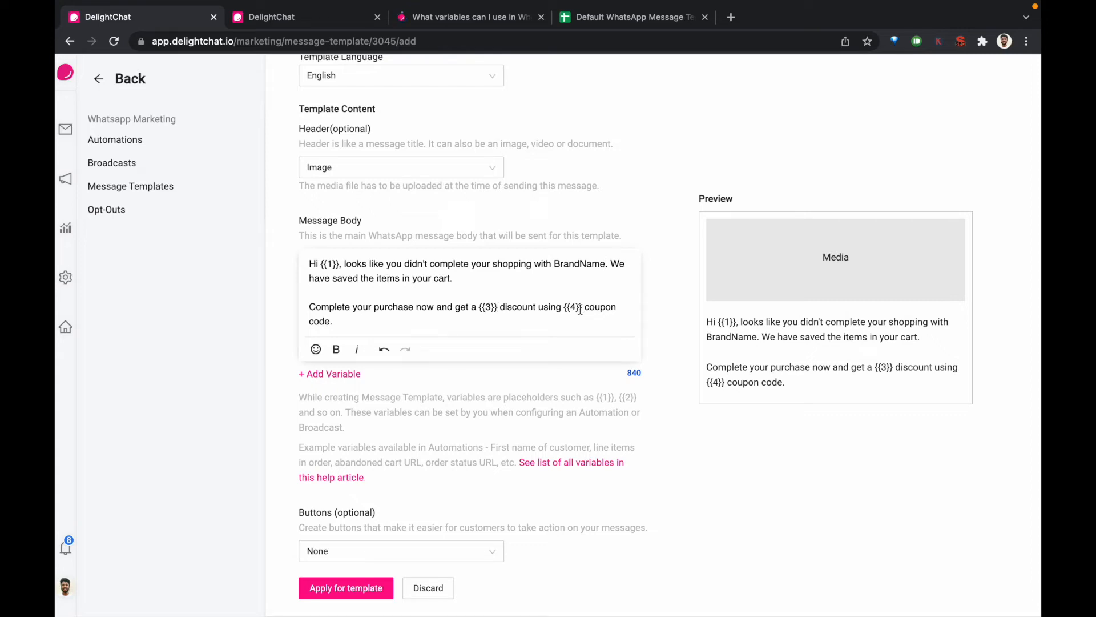
Add a Call To Action button of the type Visit Website to the template
{"action": "scroll", "coordinate": [370, 389], "scroll_direction": "down", "scroll_amount": 1}
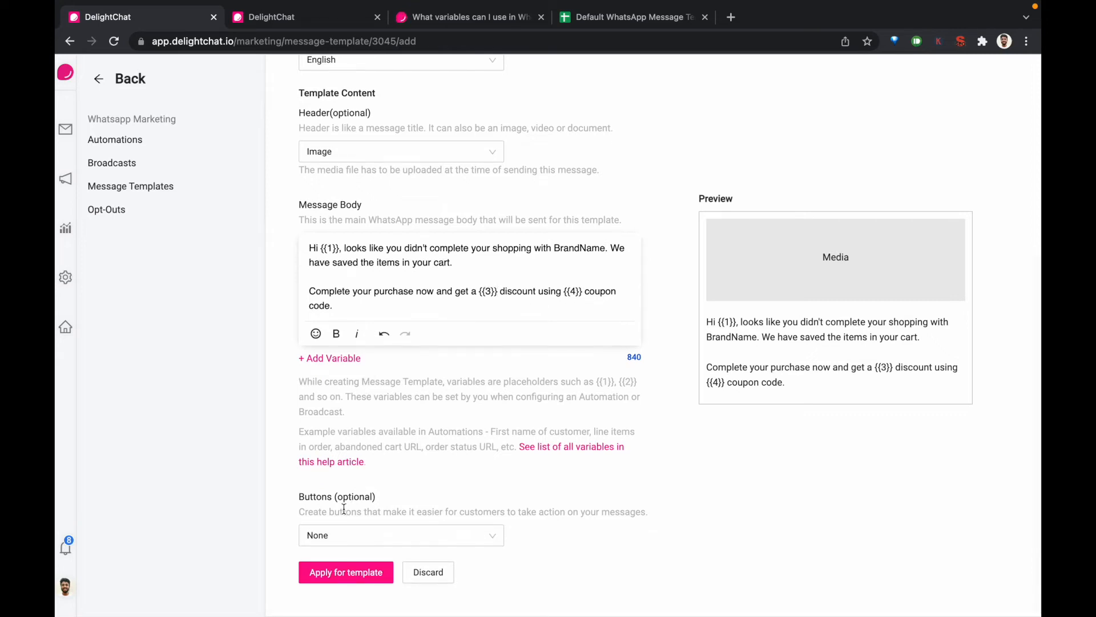
{"action": "left_click", "coordinate": [348, 530]}
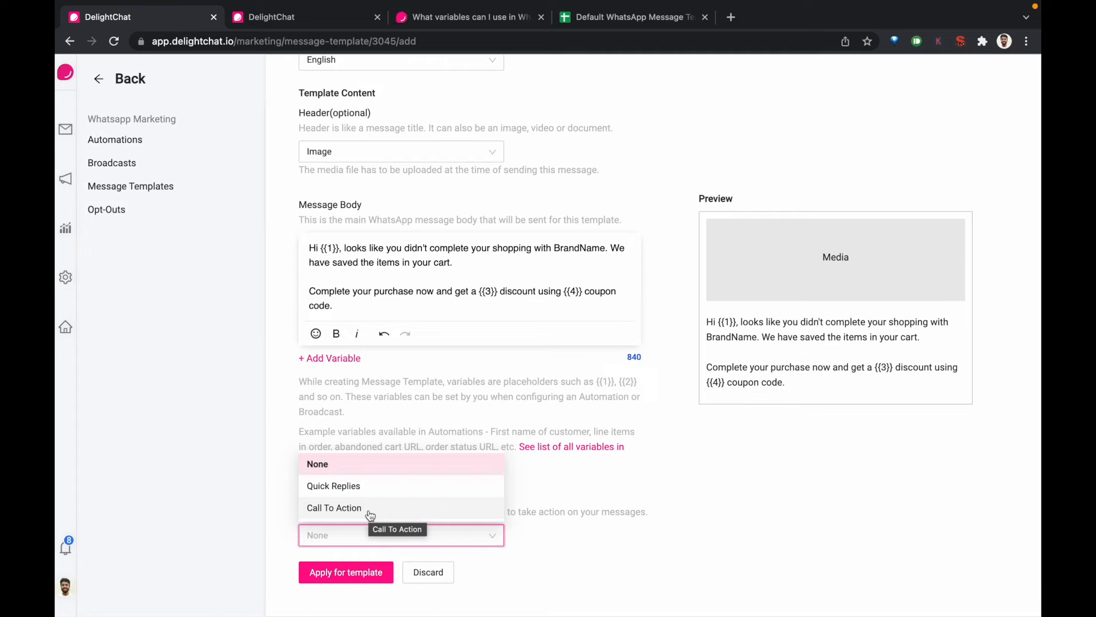
{"action": "left_click", "coordinate": [369, 514]}
{"action": "scroll", "coordinate": [354, 508], "scroll_direction": "down", "scroll_amount": 2}
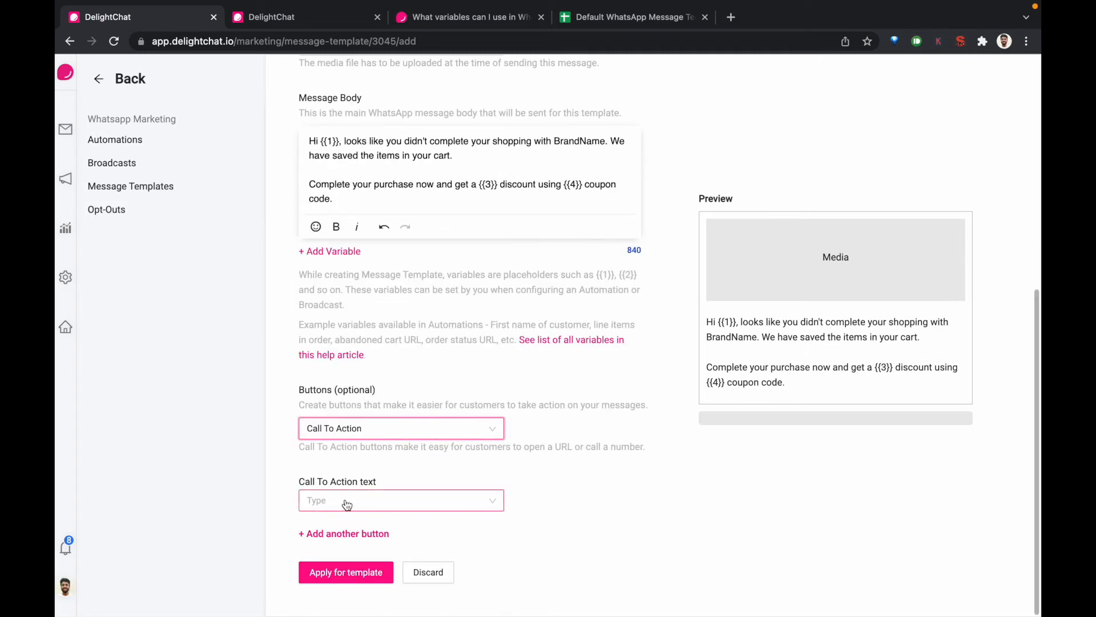
{"action": "left_click", "coordinate": [349, 507]}
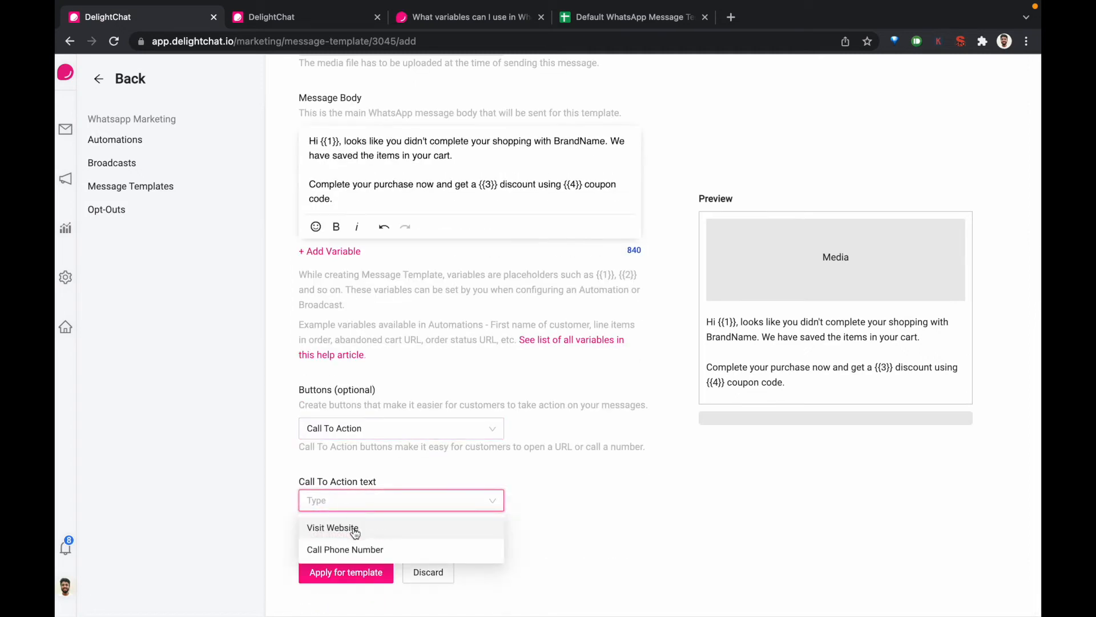
{"action": "left_click", "coordinate": [353, 527]}
Set the call-to-action button's text to Complete Purchase
{"action": "scroll", "coordinate": [354, 527], "scroll_direction": "down", "scroll_amount": 1}
{"action": "left_click", "coordinate": [343, 488]}
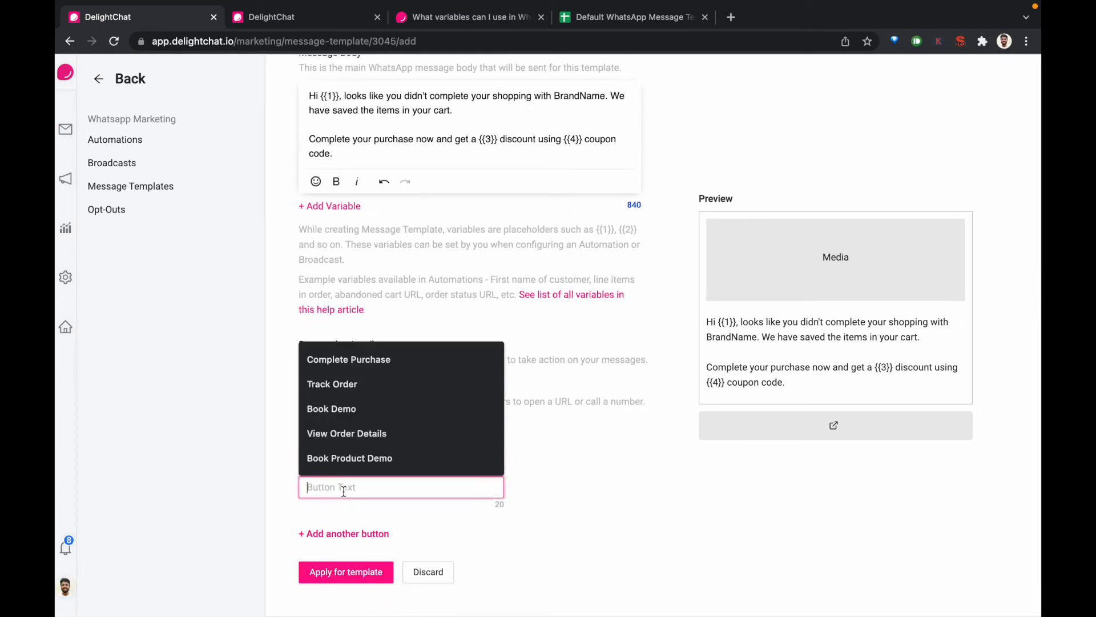
{"action": "type", "text": "comple"}
{"action": "key", "text": "ctrl+a"}
{"action": "key", "text": "BackSpace"}
{"action": "type", "text": "Co"}
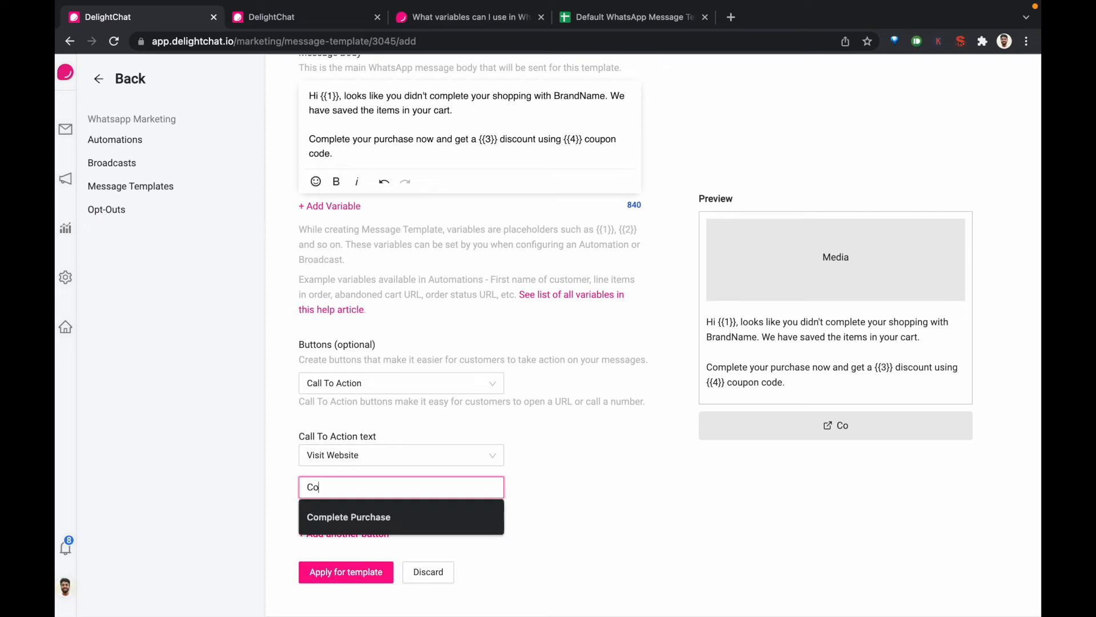
{"action": "type", "text": "mplete Purchase"}
{"action": "left_click", "coordinate": [387, 551]}
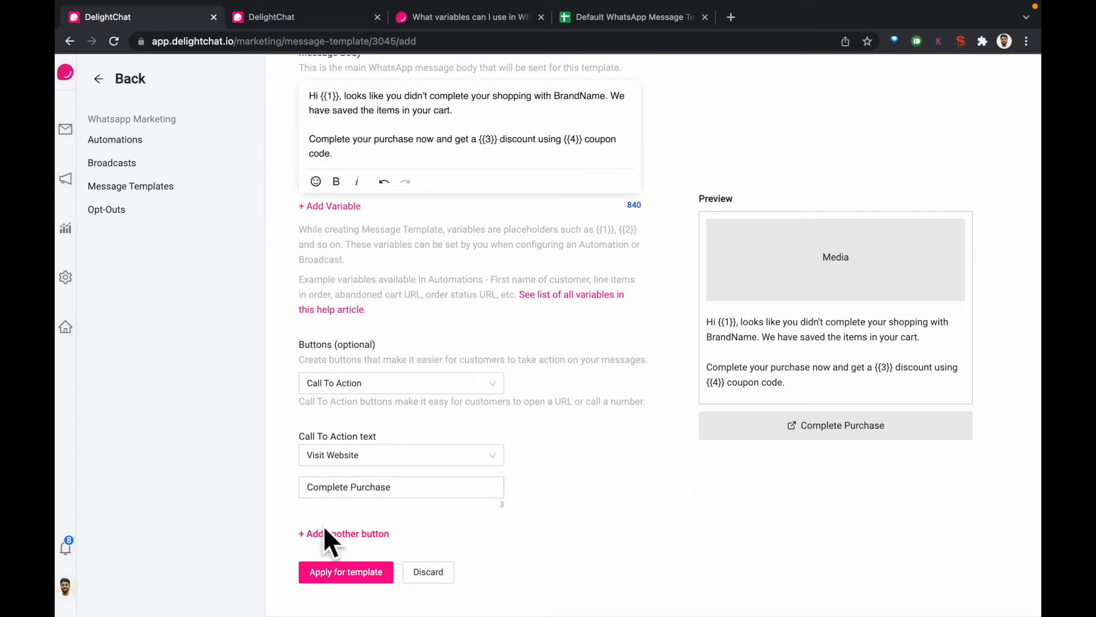
{"action": "scroll", "coordinate": [472, 480], "scroll_direction": "up", "scroll_amount": 5}
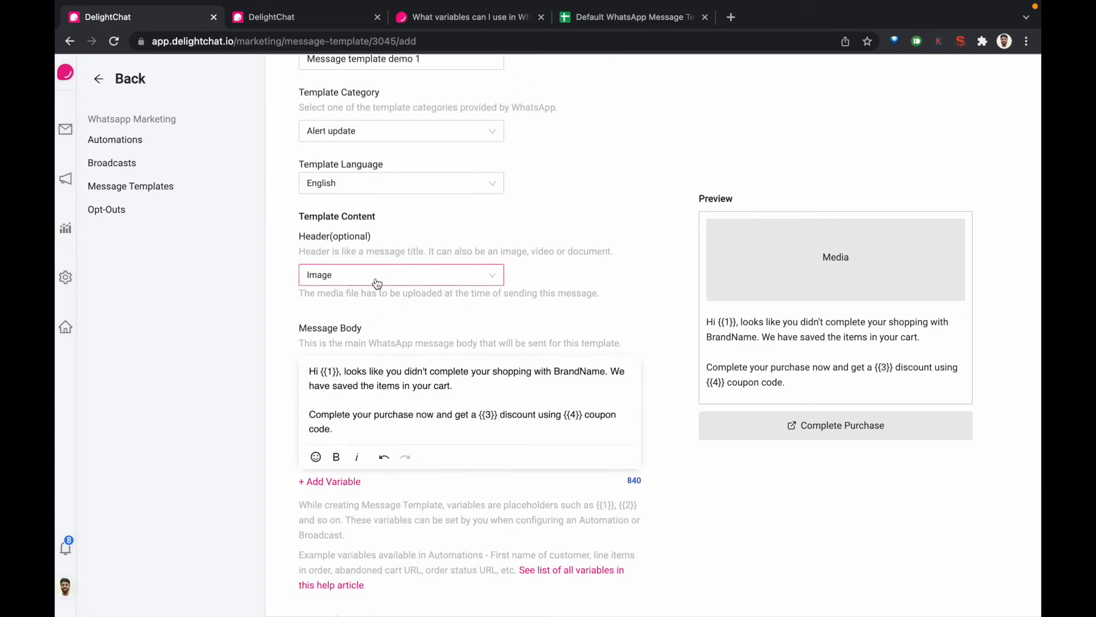
{"action": "scroll", "coordinate": [377, 283], "scroll_direction": "down", "scroll_amount": 4}
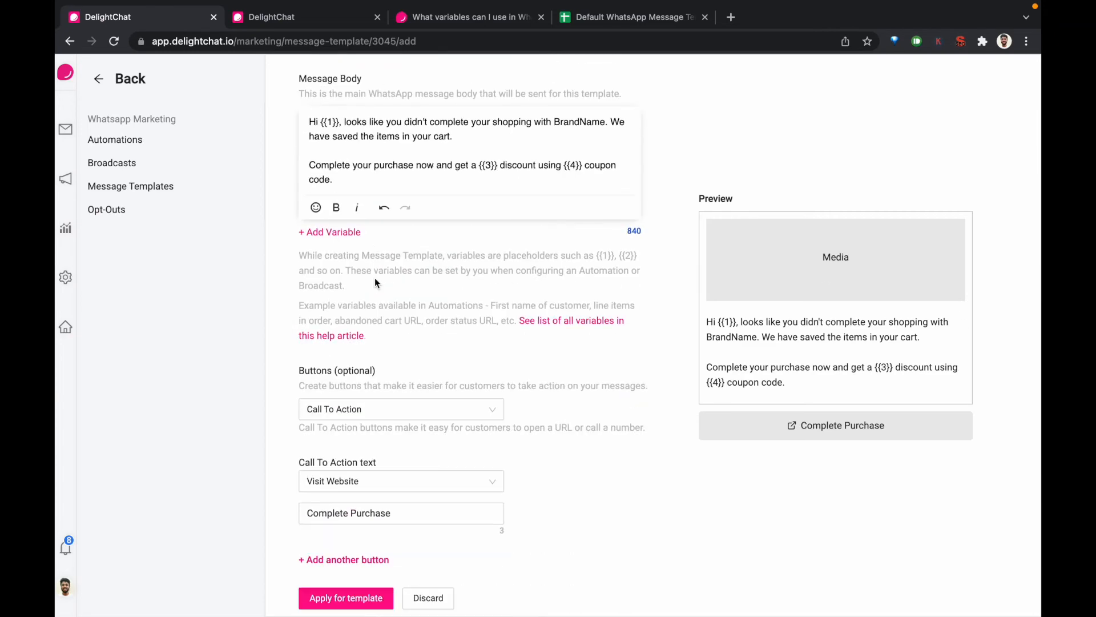
{"action": "scroll", "coordinate": [371, 342], "scroll_direction": "down", "scroll_amount": 1}
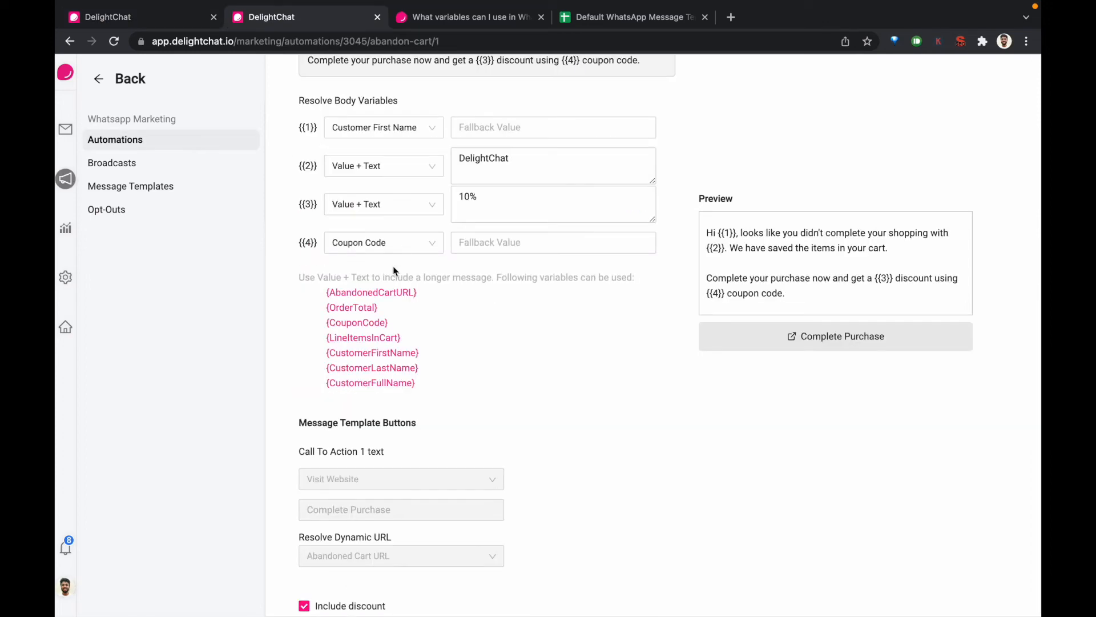
In the abandoned cart automation, set Cart Recovery Message 1 to the Abandoned Cart with Discount default template
{"action": "scroll", "coordinate": [394, 271], "scroll_direction": "up", "scroll_amount": 6}
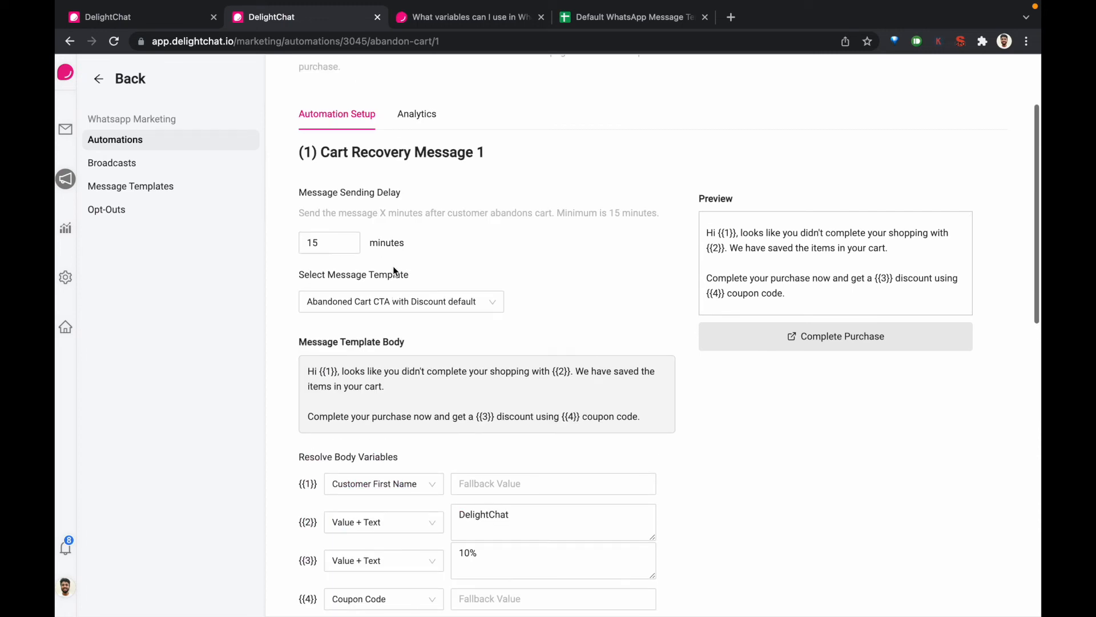
{"action": "left_click", "coordinate": [376, 309]}
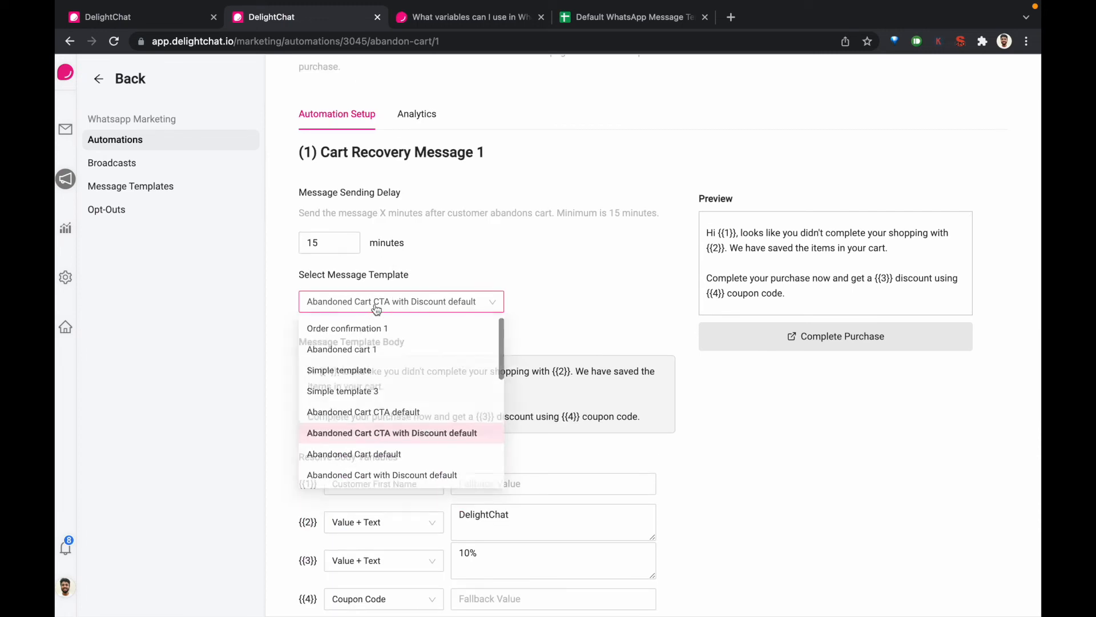
{"action": "scroll", "coordinate": [411, 429], "scroll_direction": "down", "scroll_amount": 2}
{"action": "left_click", "coordinate": [411, 413]}
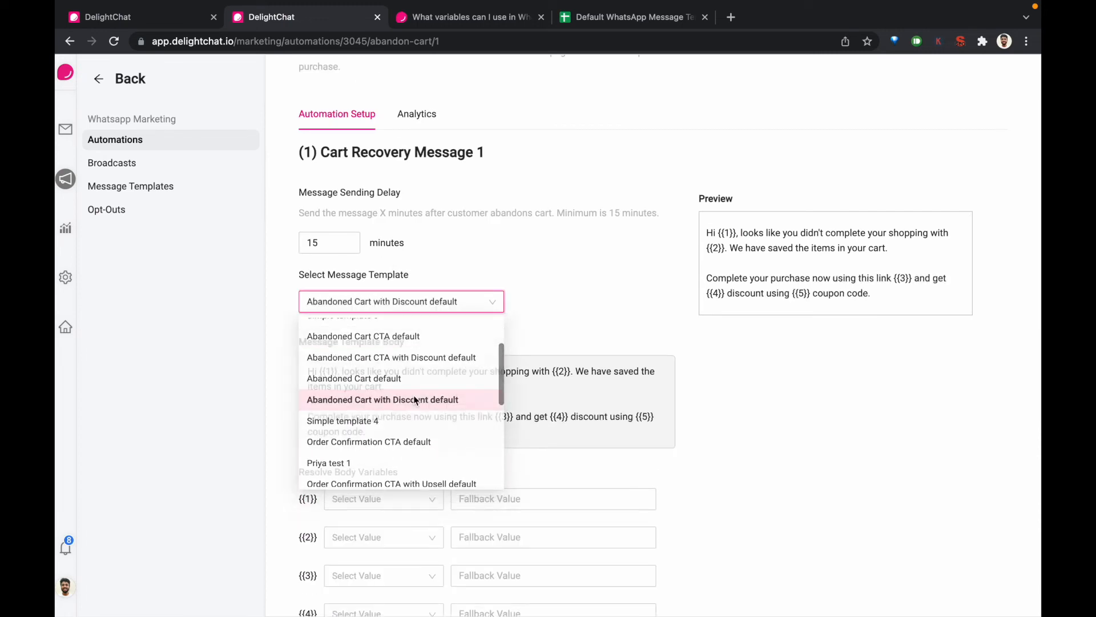
Choose the Order Confirmation CTA Call Image template for Cart Recovery Message 1 and review its header media, body variables and button settings
{"action": "scroll", "coordinate": [434, 412], "scroll_direction": "down", "scroll_amount": 3}
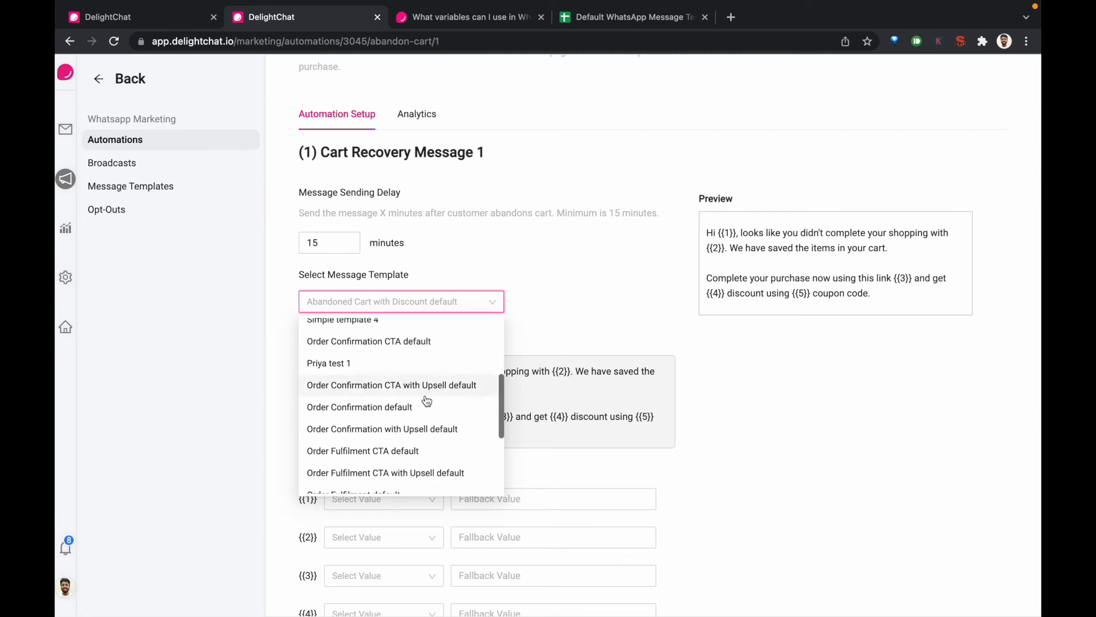
{"action": "scroll", "coordinate": [423, 399], "scroll_direction": "down", "scroll_amount": 3}
{"action": "scroll", "coordinate": [423, 399], "scroll_direction": "up", "scroll_amount": 1}
{"action": "scroll", "coordinate": [428, 414], "scroll_direction": "down", "scroll_amount": 1}
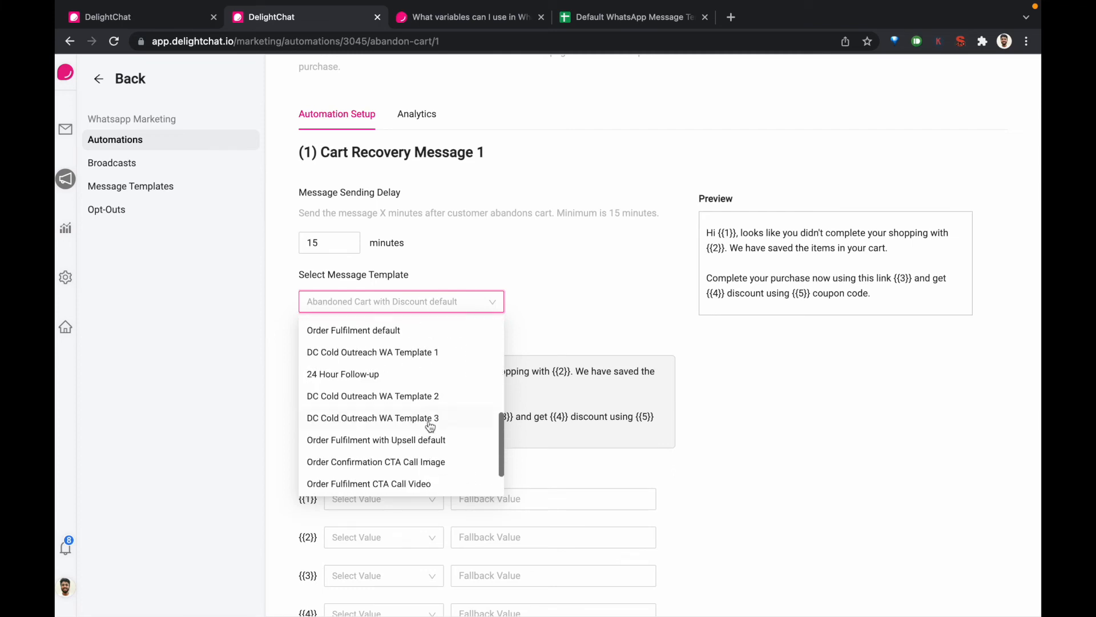
{"action": "left_click", "coordinate": [439, 462]}
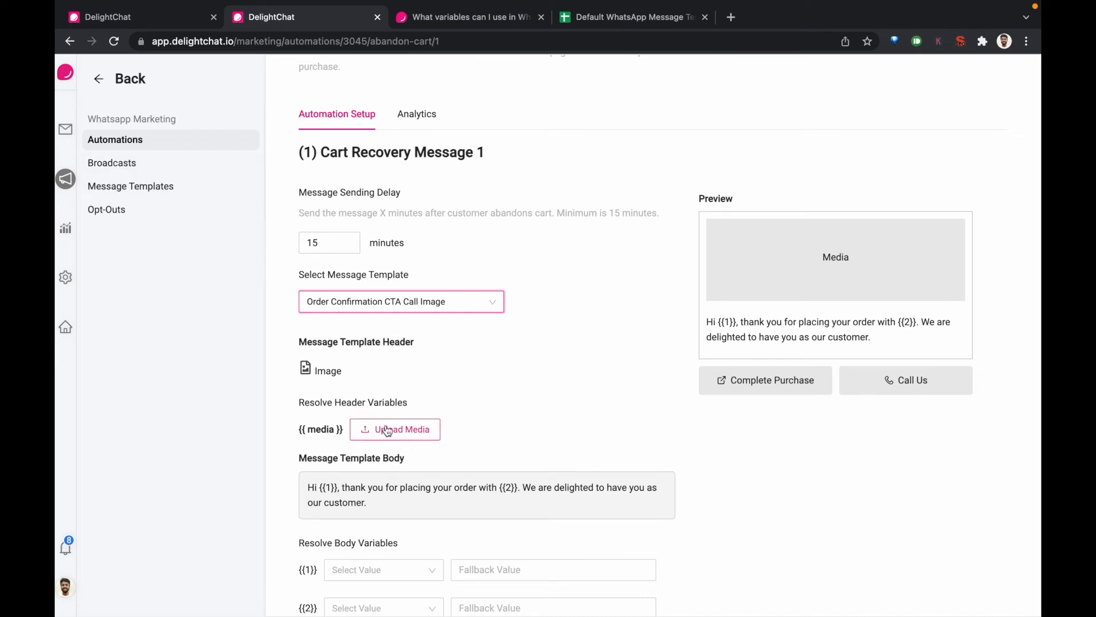
{"action": "scroll", "coordinate": [420, 439], "scroll_direction": "down", "scroll_amount": 1}
{"action": "scroll", "coordinate": [419, 439], "scroll_direction": "down", "scroll_amount": 8}
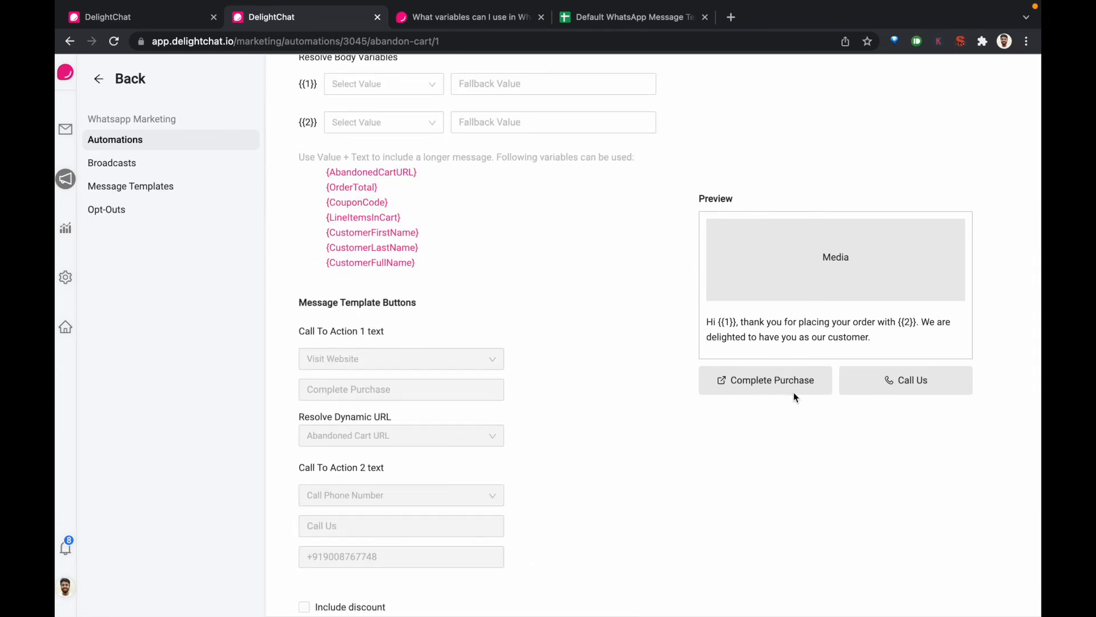
{"action": "scroll", "coordinate": [602, 389], "scroll_direction": "up", "scroll_amount": 5}
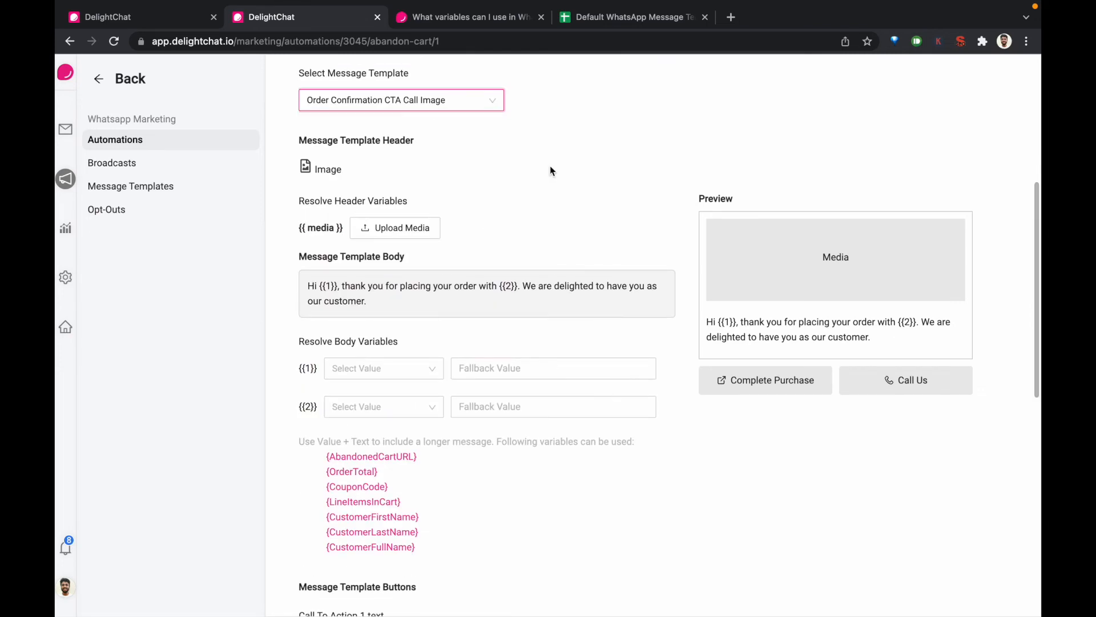
{"action": "scroll", "coordinate": [312, 508], "scroll_direction": "down", "scroll_amount": 4}
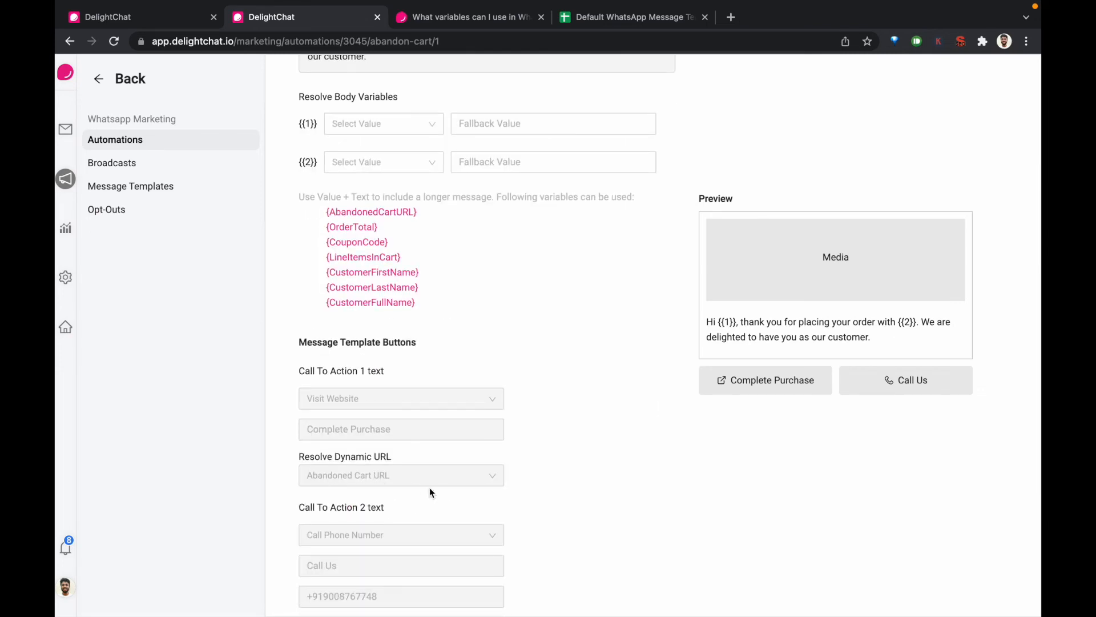
Go to Broadcasts and start creating a new broadcast
{"action": "left_click", "coordinate": [133, 170]}
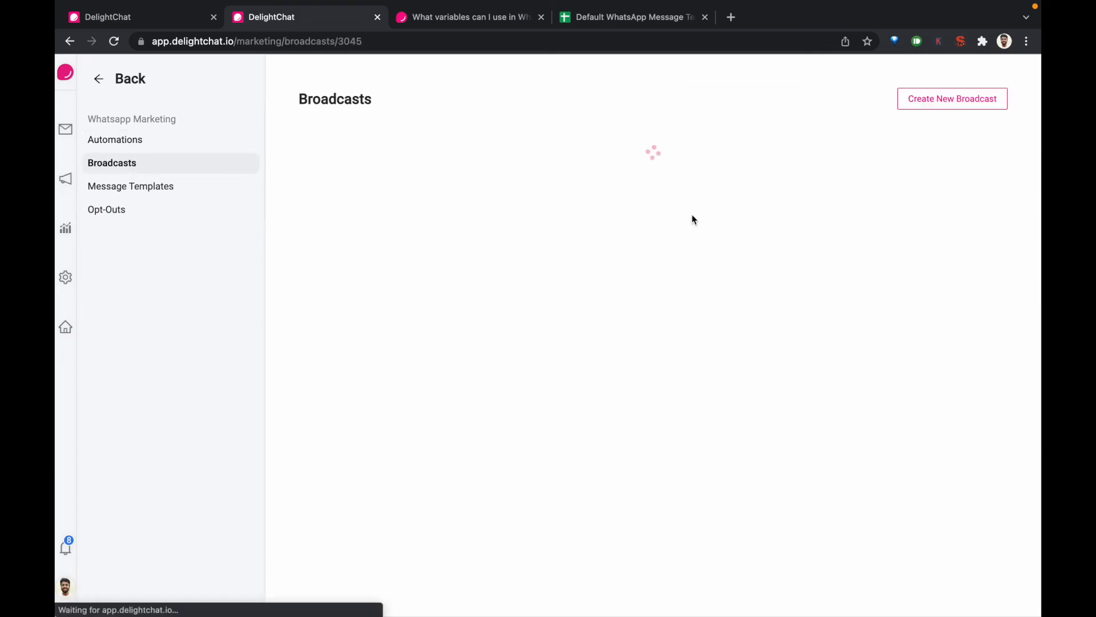
{"action": "left_click", "coordinate": [964, 100]}
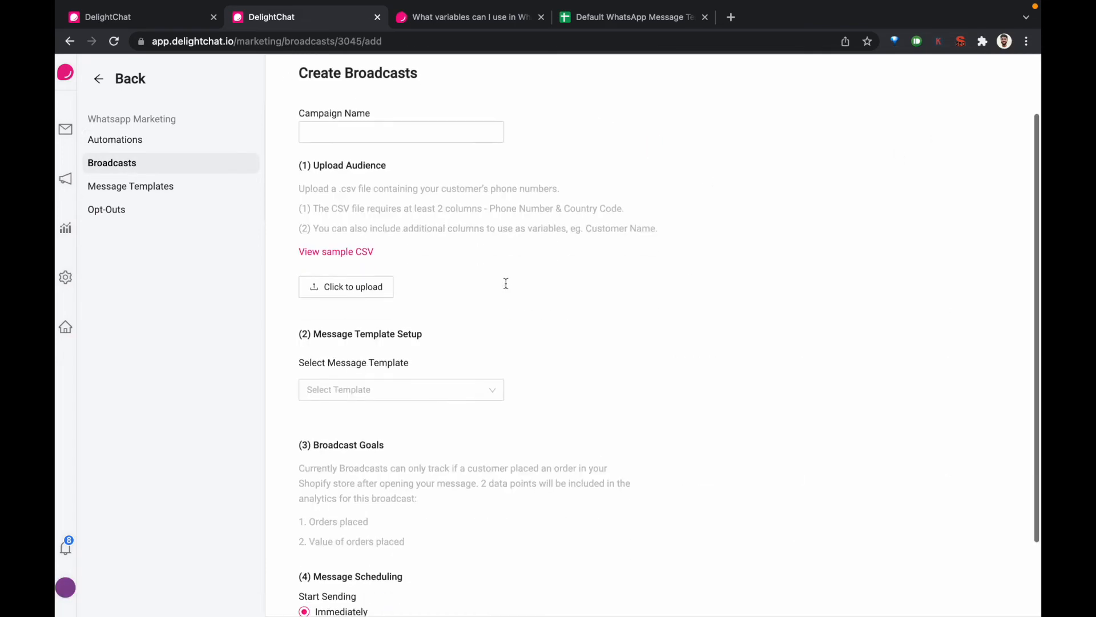
{"action": "scroll", "coordinate": [397, 257], "scroll_direction": "down", "scroll_amount": 3}
Select the Abandoned Cart with Discount default template for the broadcast and review its body variables
{"action": "left_click", "coordinate": [387, 302]}
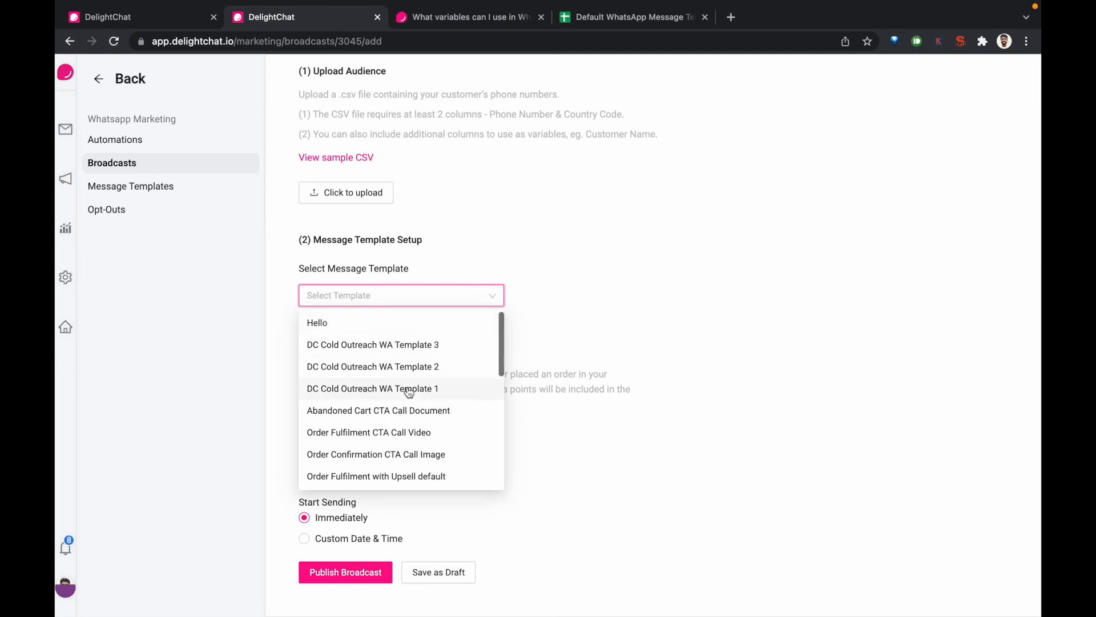
{"action": "scroll", "coordinate": [409, 392], "scroll_direction": "down", "scroll_amount": 10}
{"action": "scroll", "coordinate": [409, 391], "scroll_direction": "up", "scroll_amount": 3}
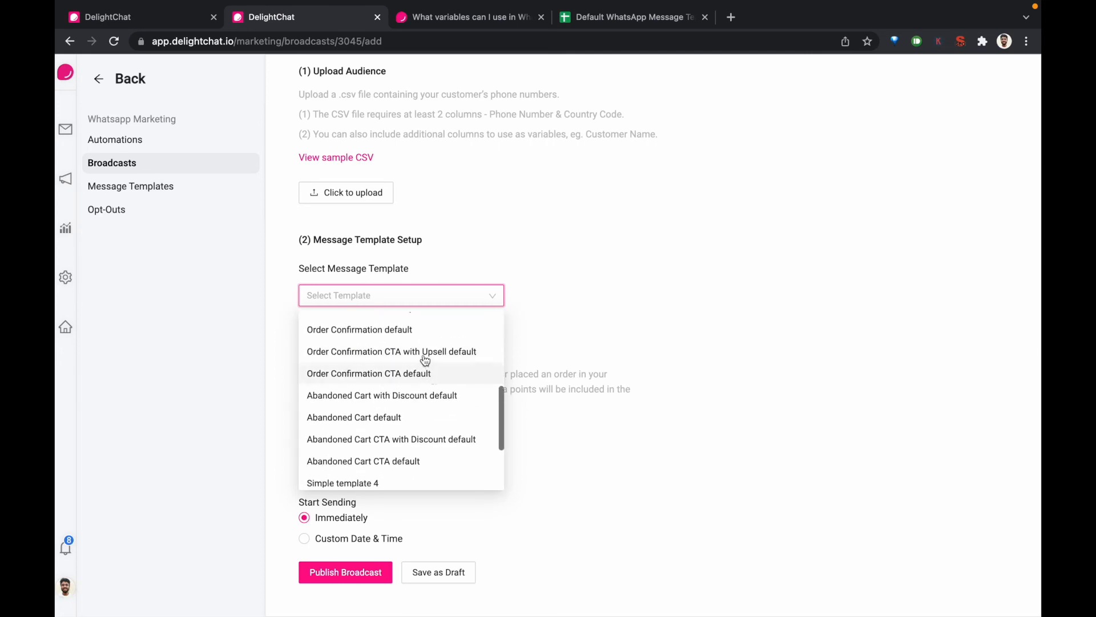
{"action": "left_click", "coordinate": [407, 394]}
{"action": "scroll", "coordinate": [408, 395], "scroll_direction": "down", "scroll_amount": 2}
{"action": "scroll", "coordinate": [407, 393], "scroll_direction": "down", "scroll_amount": 2}
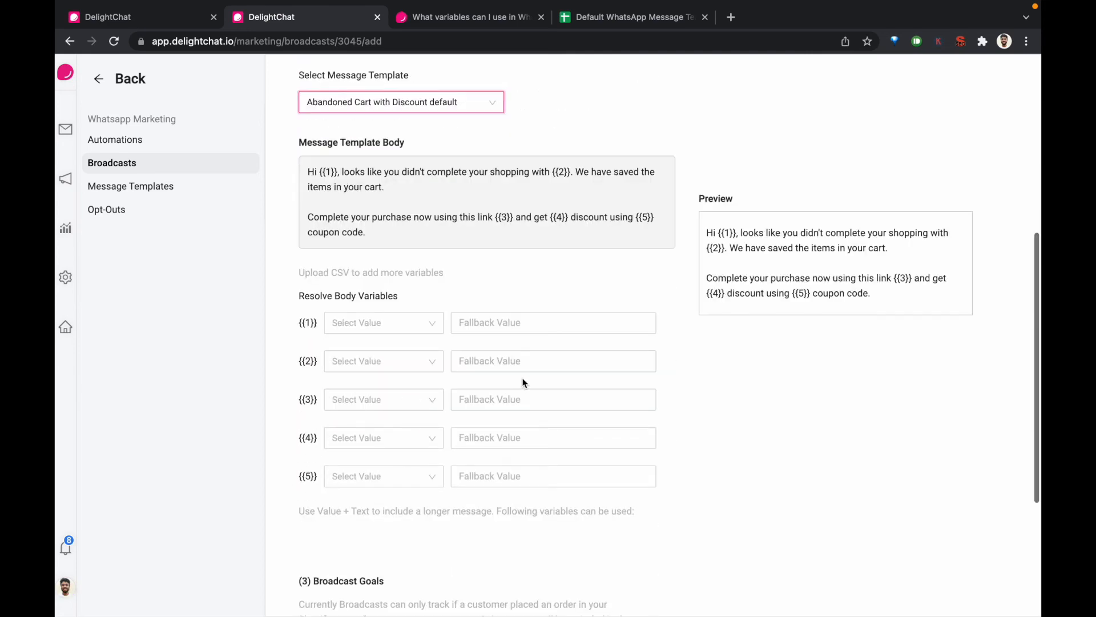
Change the broadcast's template to Order Confirmation CTA with Upsell default and open its call-to-action URL for editing
{"action": "scroll", "coordinate": [512, 360], "scroll_direction": "up", "scroll_amount": 1}
{"action": "left_click", "coordinate": [428, 129]}
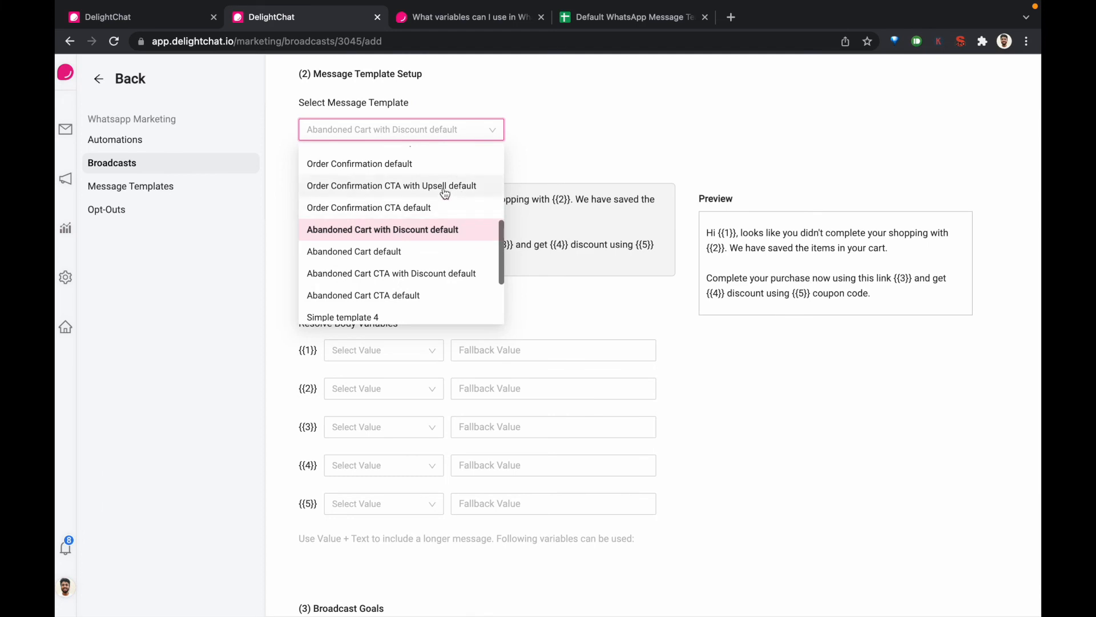
{"action": "left_click", "coordinate": [444, 188]}
{"action": "scroll", "coordinate": [444, 334], "scroll_direction": "down", "scroll_amount": 4}
{"action": "left_click", "coordinate": [337, 430]}
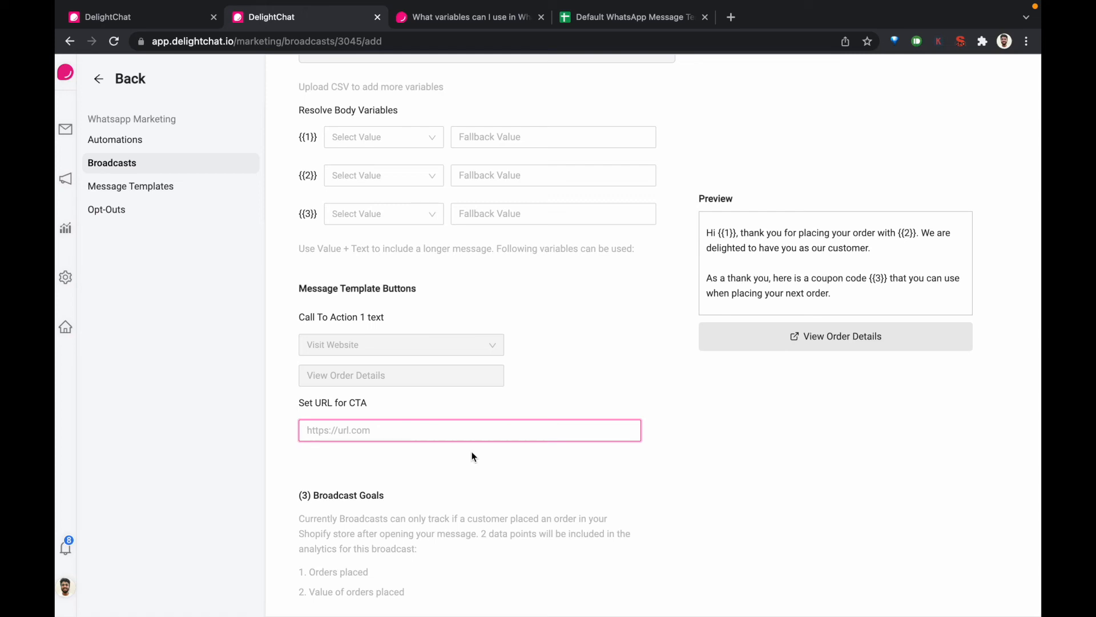
Check the broadcast's call-to-action settings and return to the new message template to review its body and Complete Purchase button
{"action": "scroll", "coordinate": [472, 456], "scroll_direction": "up", "scroll_amount": 1}
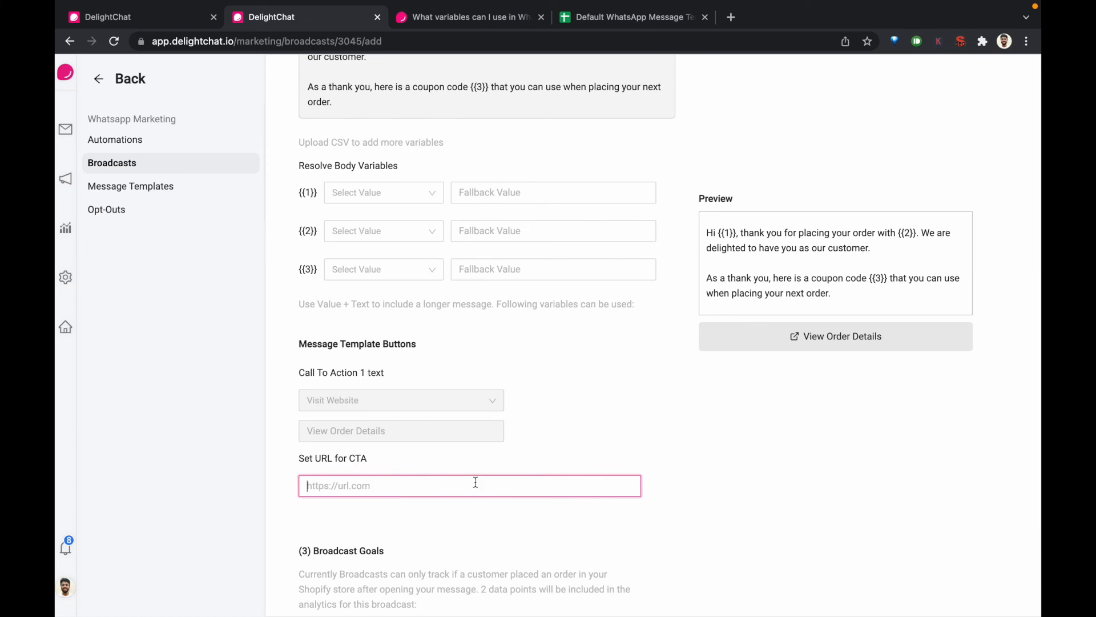
{"action": "scroll", "coordinate": [472, 482], "scroll_direction": "down", "scroll_amount": 3}
{"action": "key", "text": "ctrl+shift+Tab"}
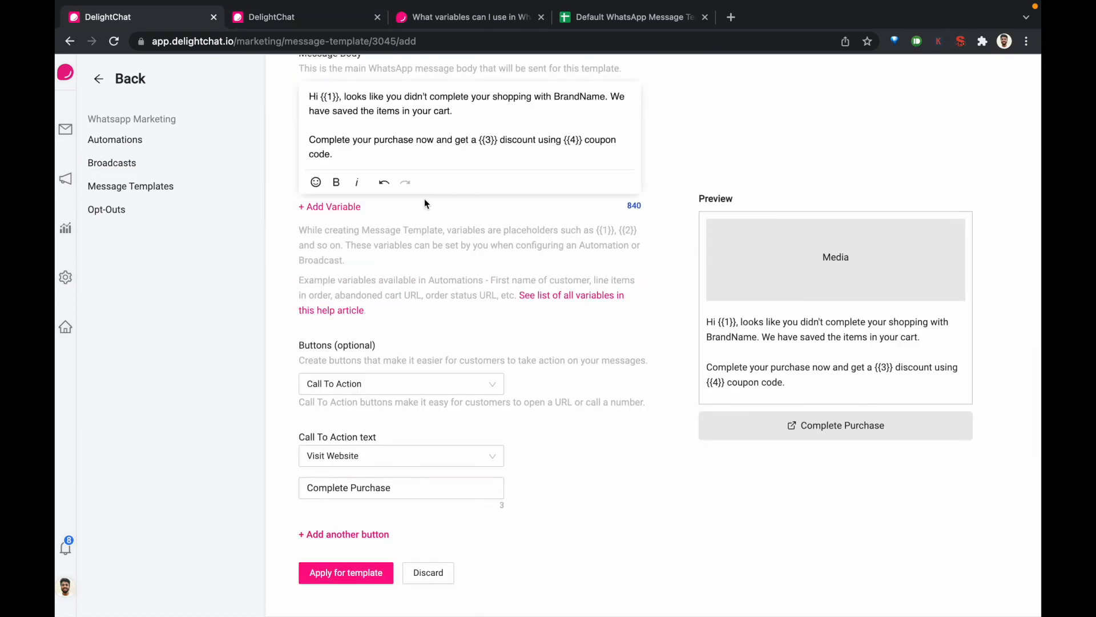
{"action": "scroll", "coordinate": [424, 198], "scroll_direction": "up", "scroll_amount": 1}
{"action": "scroll", "coordinate": [424, 198], "scroll_direction": "down", "scroll_amount": 1}
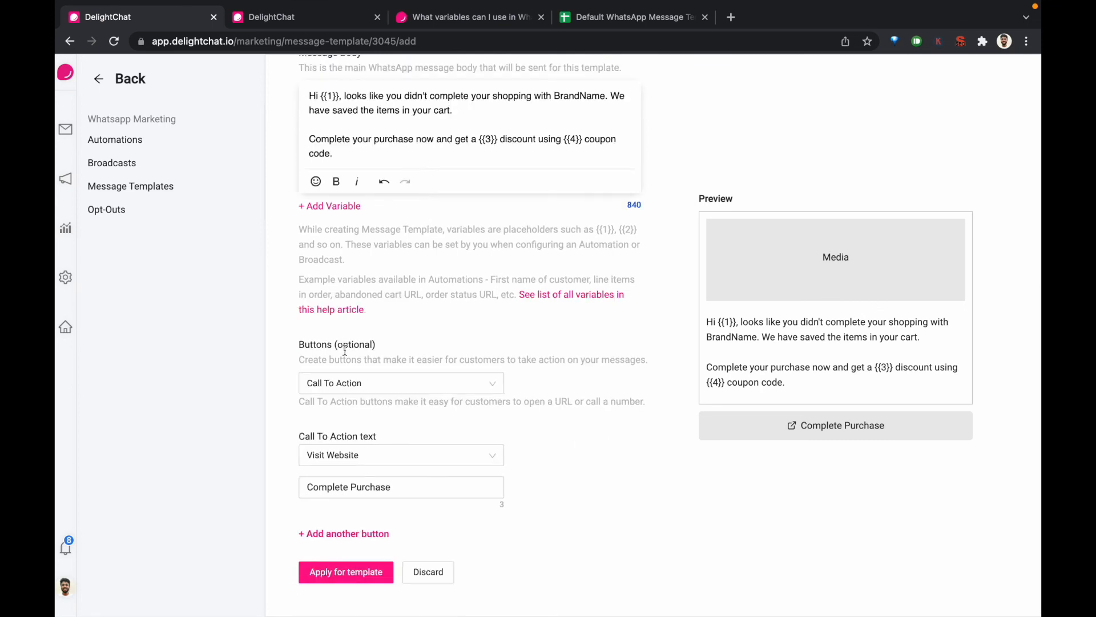
Go back to the broadcast draft and look through its selectable message templates, keeping the current selection
{"action": "key", "text": "ctrl+Tab"}
{"action": "scroll", "coordinate": [293, 225], "scroll_direction": "up", "scroll_amount": 10}
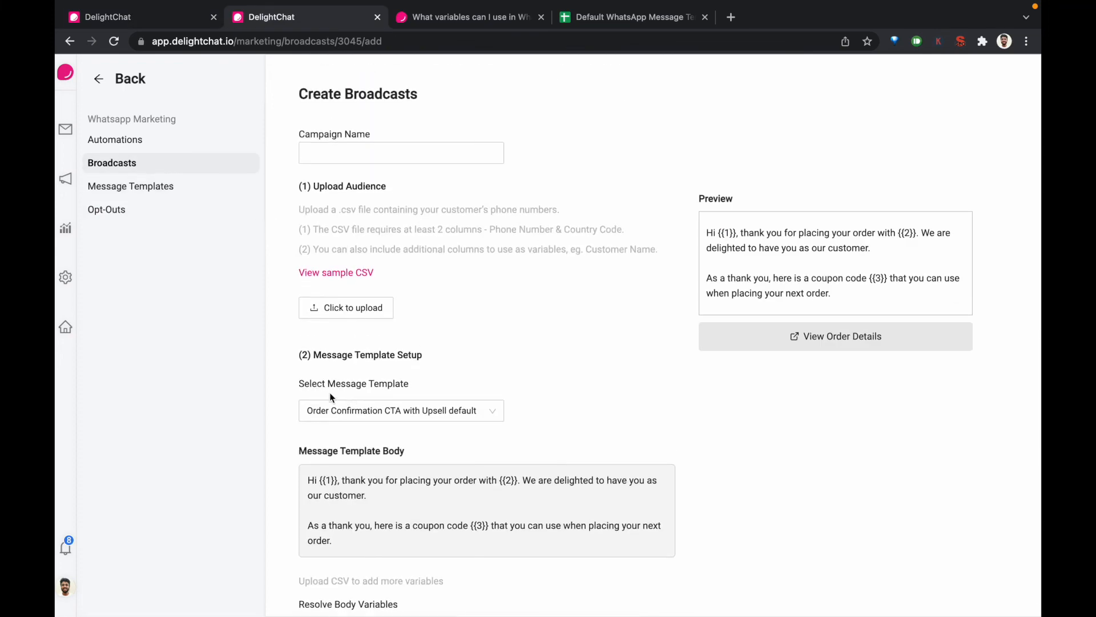
{"action": "left_click", "coordinate": [398, 416]}
{"action": "scroll", "coordinate": [411, 492], "scroll_direction": "down", "scroll_amount": 5}
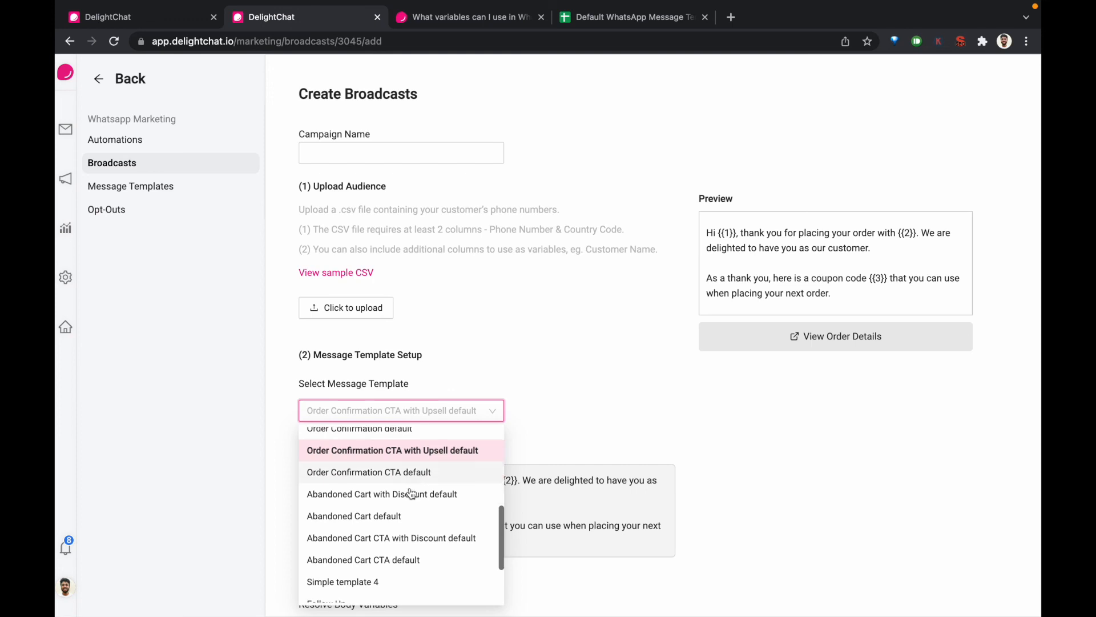
{"action": "scroll", "coordinate": [412, 492], "scroll_direction": "up", "scroll_amount": 10}
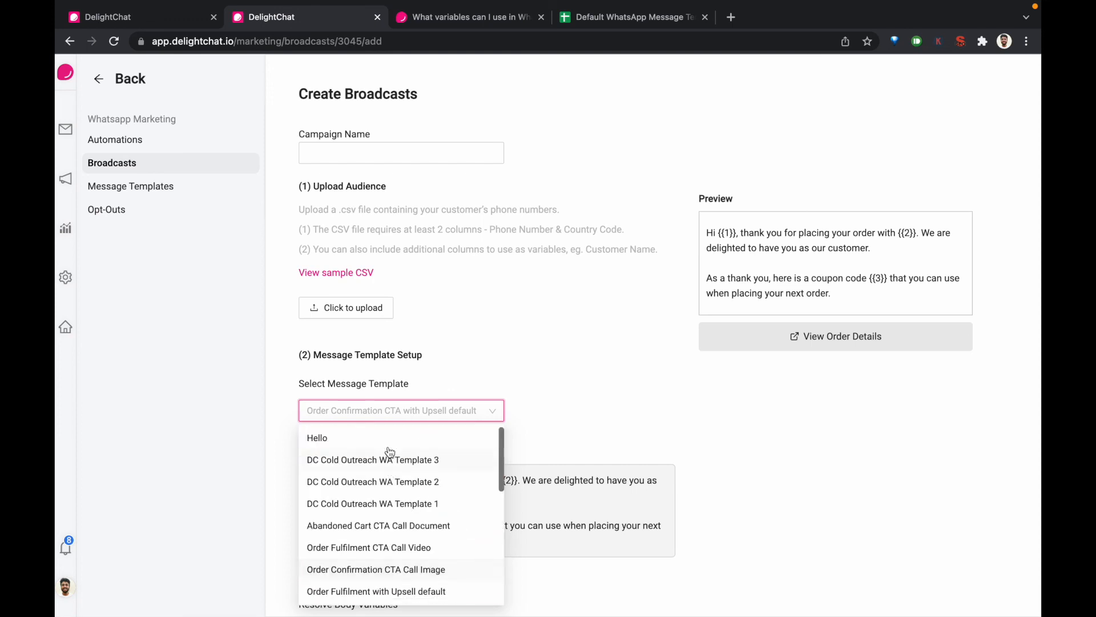
{"action": "left_click", "coordinate": [595, 427]}
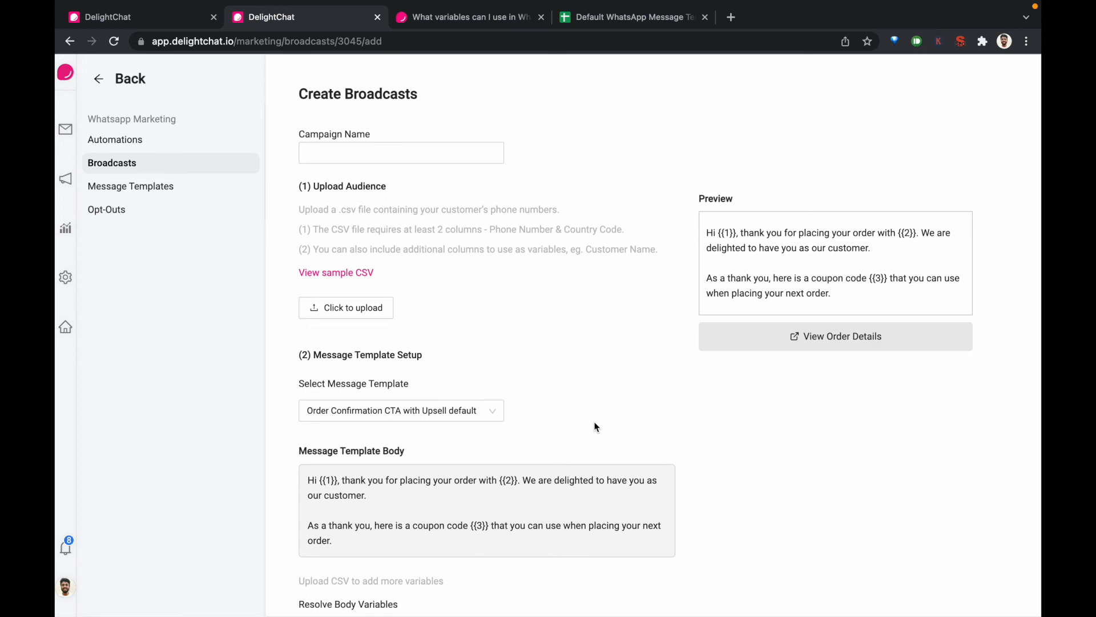
Switch to the new message template form again and examine its image header, body variables and call-to-action settings
{"action": "key", "text": "ctrl+shift+Tab"}
{"action": "scroll", "coordinate": [530, 360], "scroll_direction": "up", "scroll_amount": 1}
{"action": "scroll", "coordinate": [530, 360], "scroll_direction": "down", "scroll_amount": 1}
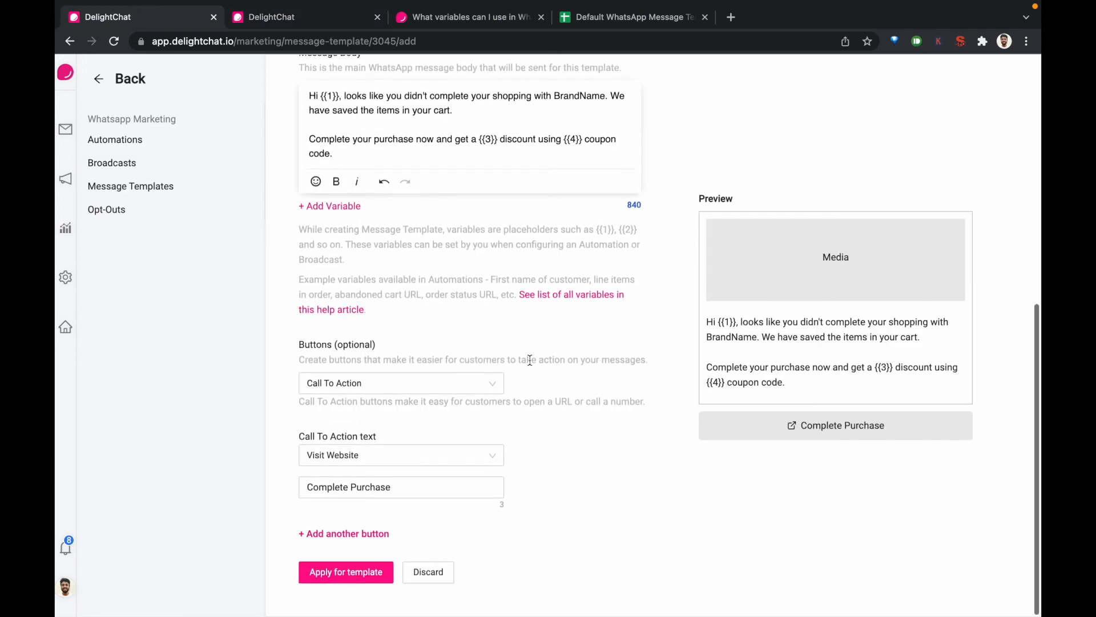
{"action": "scroll", "coordinate": [474, 291], "scroll_direction": "up", "scroll_amount": 5}
{"action": "scroll", "coordinate": [400, 376], "scroll_direction": "down", "scroll_amount": 3}
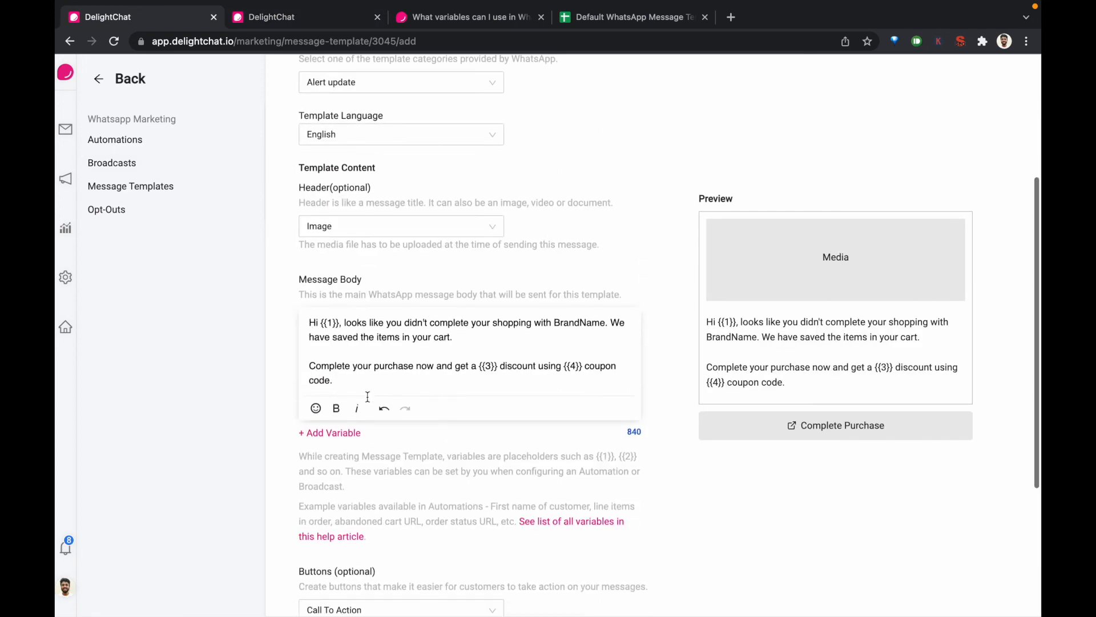
{"action": "scroll", "coordinate": [417, 358], "scroll_direction": "down", "scroll_amount": 2}
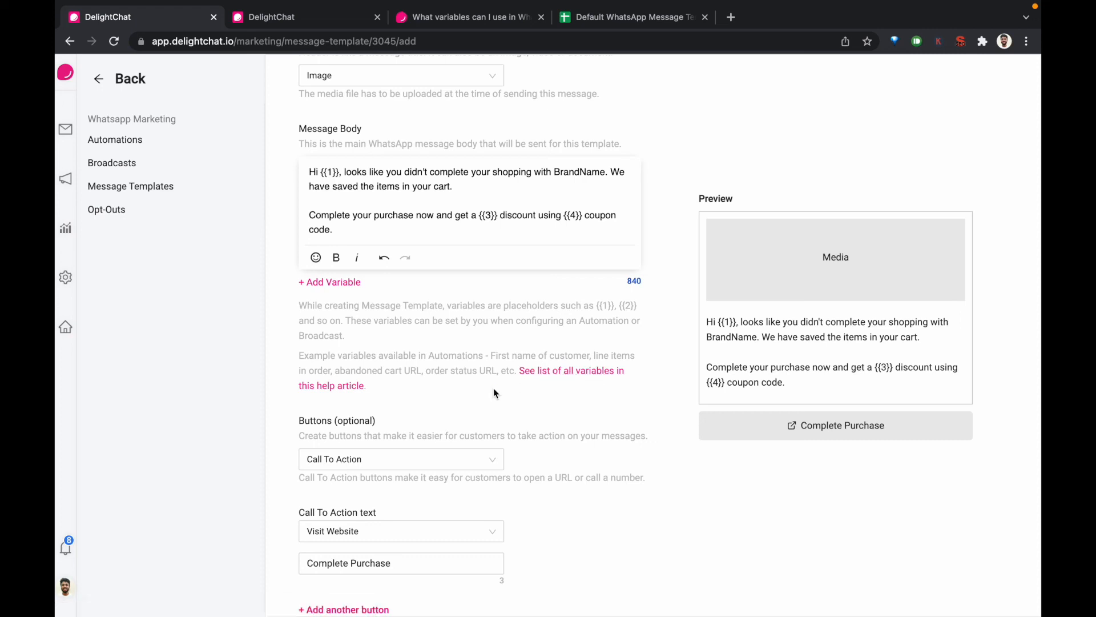
{"action": "scroll", "coordinate": [493, 388], "scroll_direction": "down", "scroll_amount": 2}
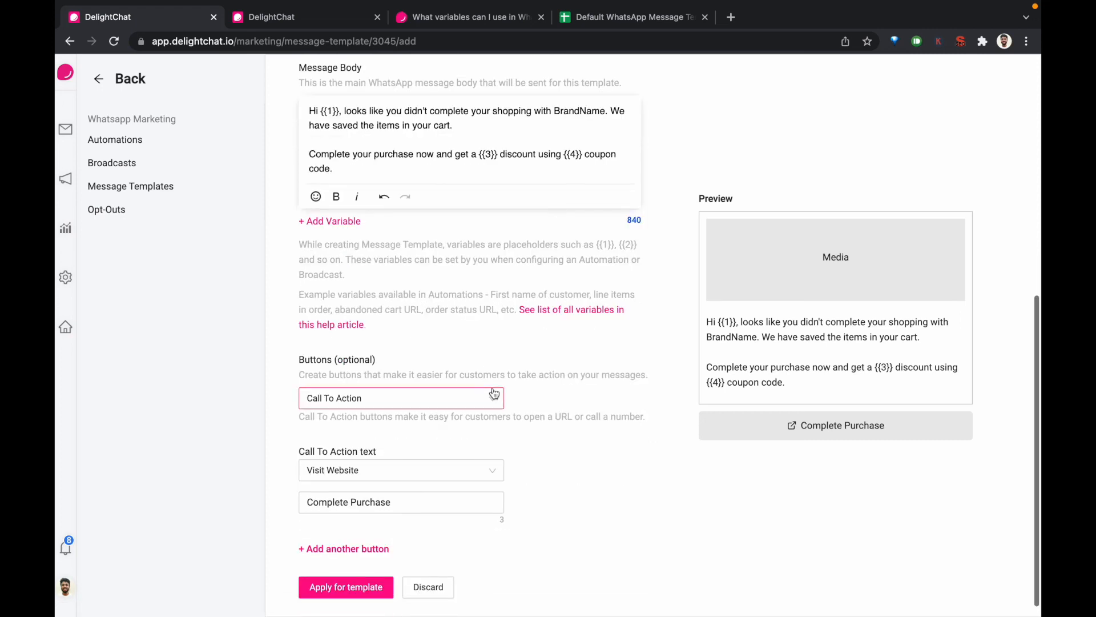